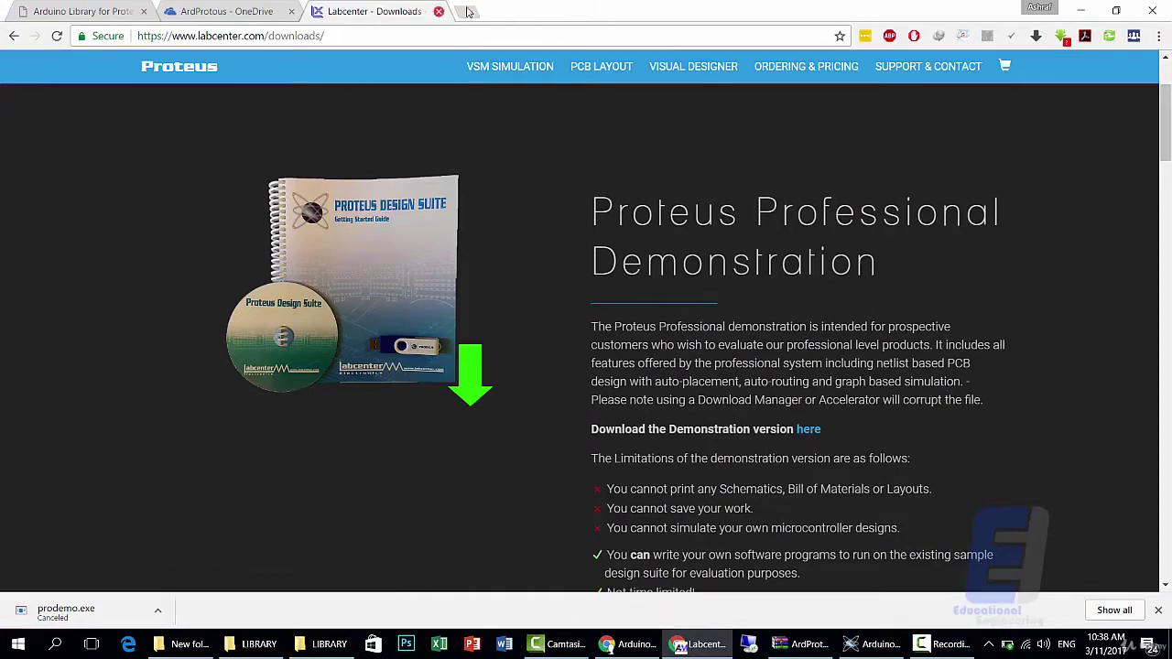
# Search the web for "arduino" in a new browser tab and open the official Arduino home page.
pyautogui.click(466, 11)
pyautogui.write('ardui')
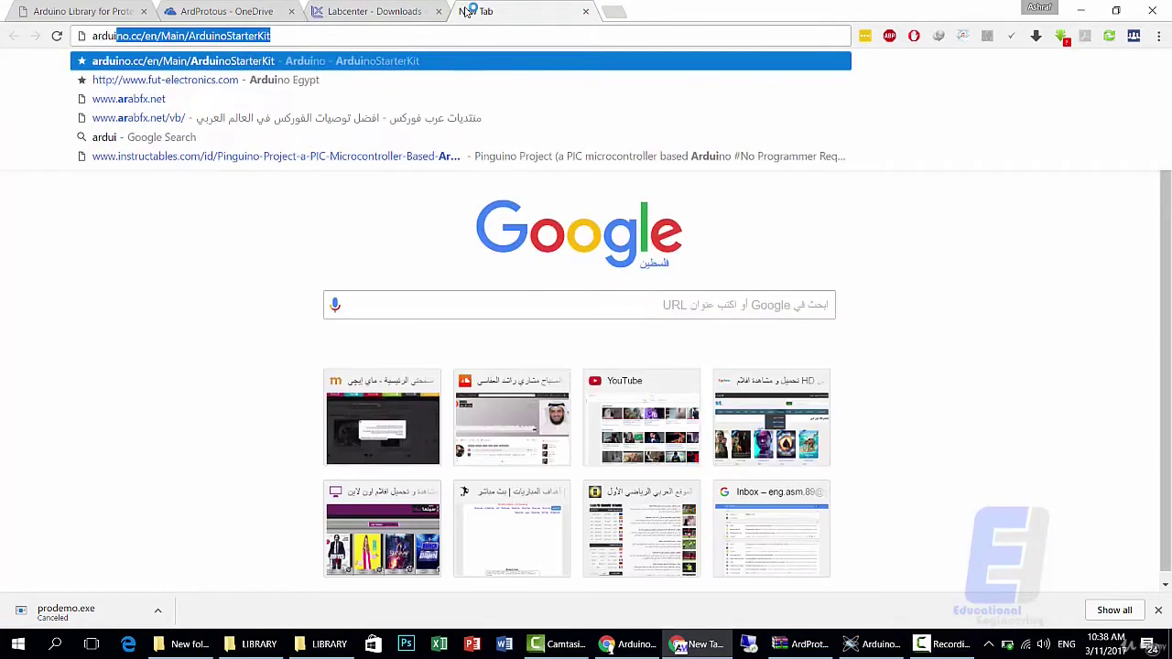
pyautogui.write('no')
pyautogui.press('Return')
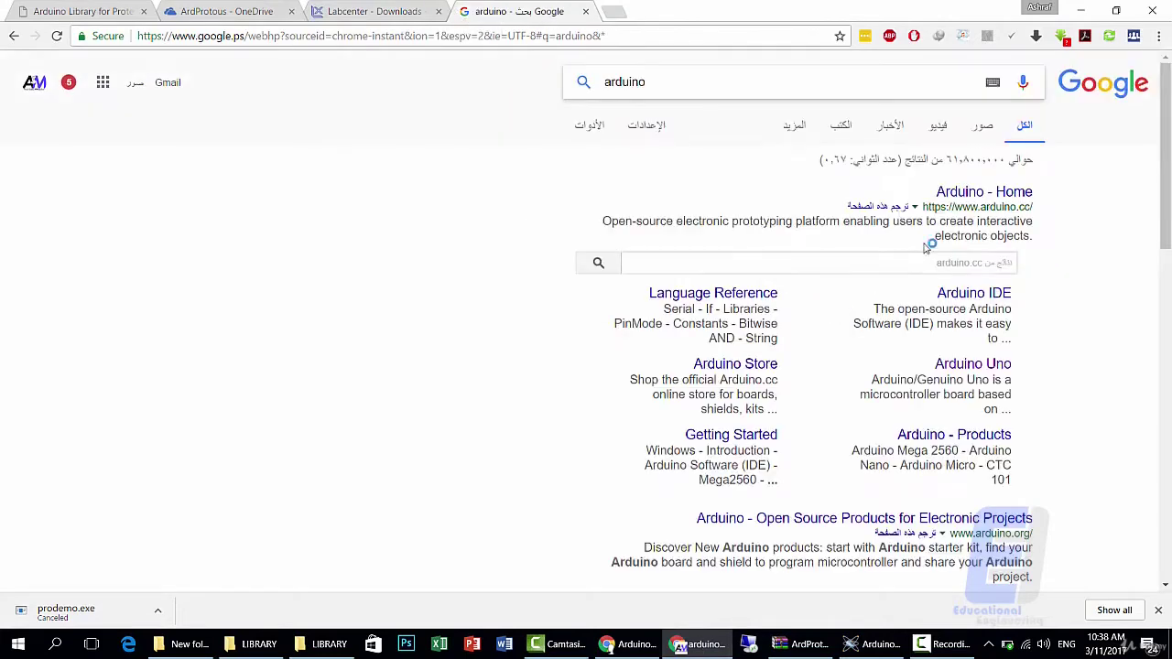
pyautogui.click(968, 193)
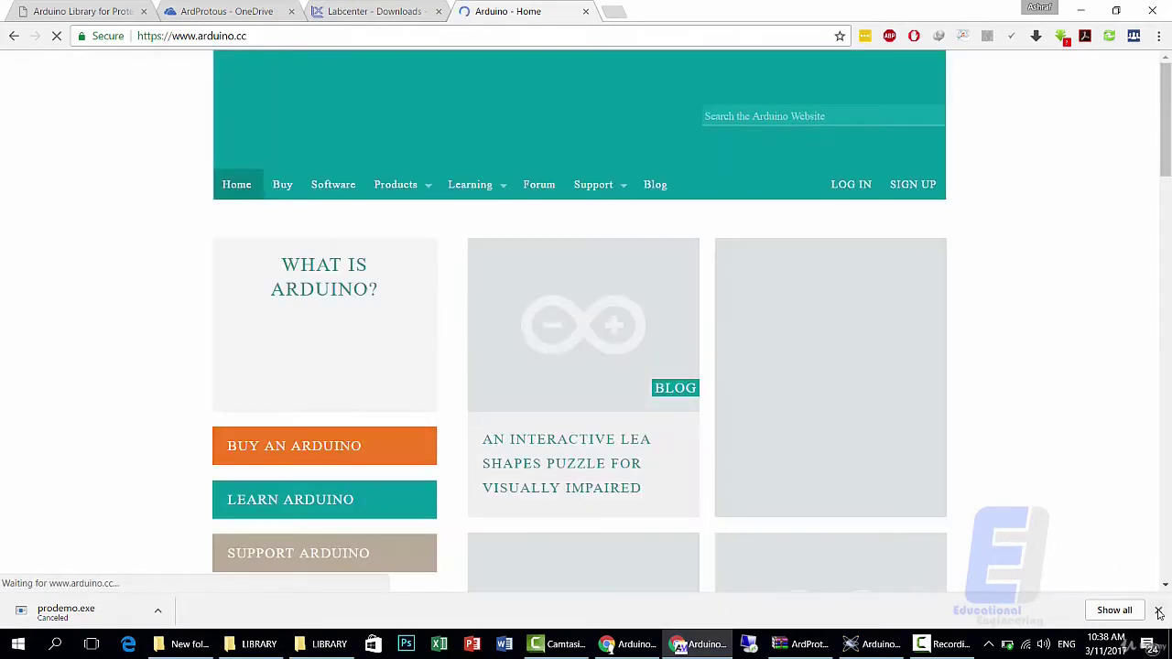
pyautogui.click(1158, 613)
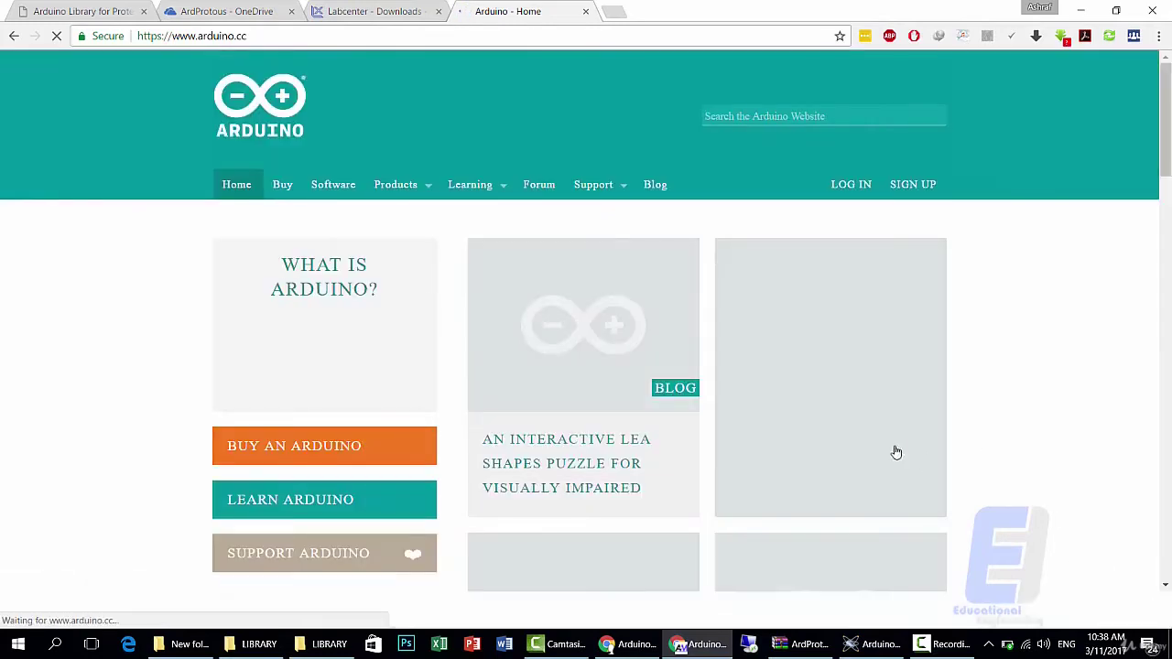
# Open the Arduino site's Software page and go to the Download the Arduino IDE section.
pyautogui.scroll(-1, 158, 412)
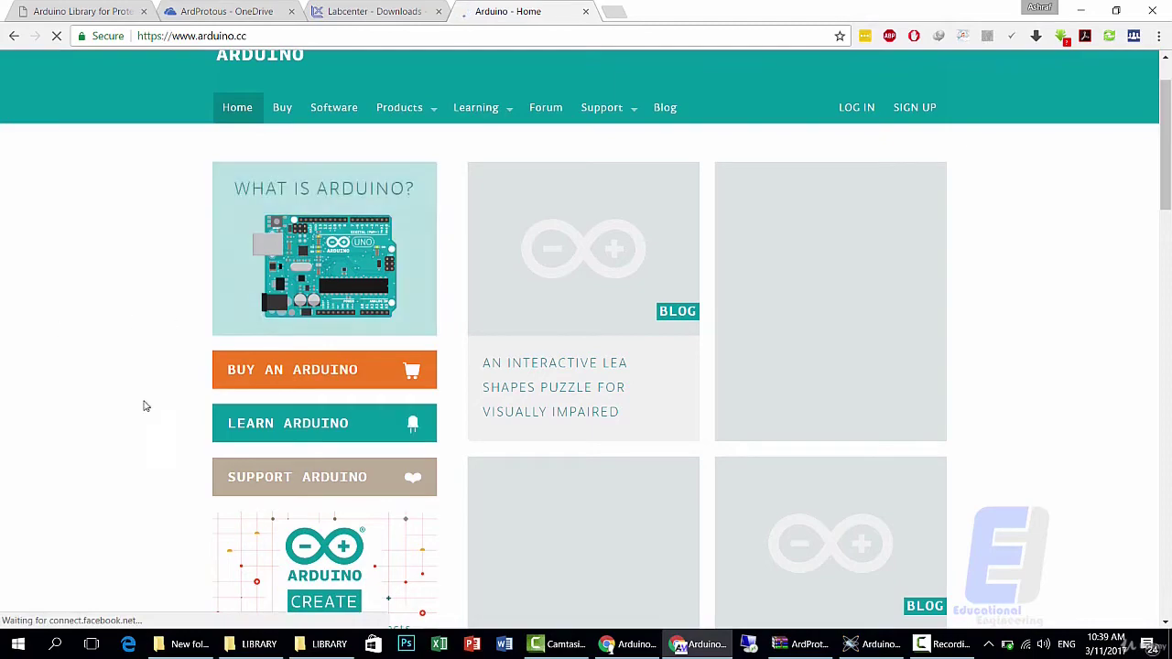
pyautogui.scroll(1, 144, 359)
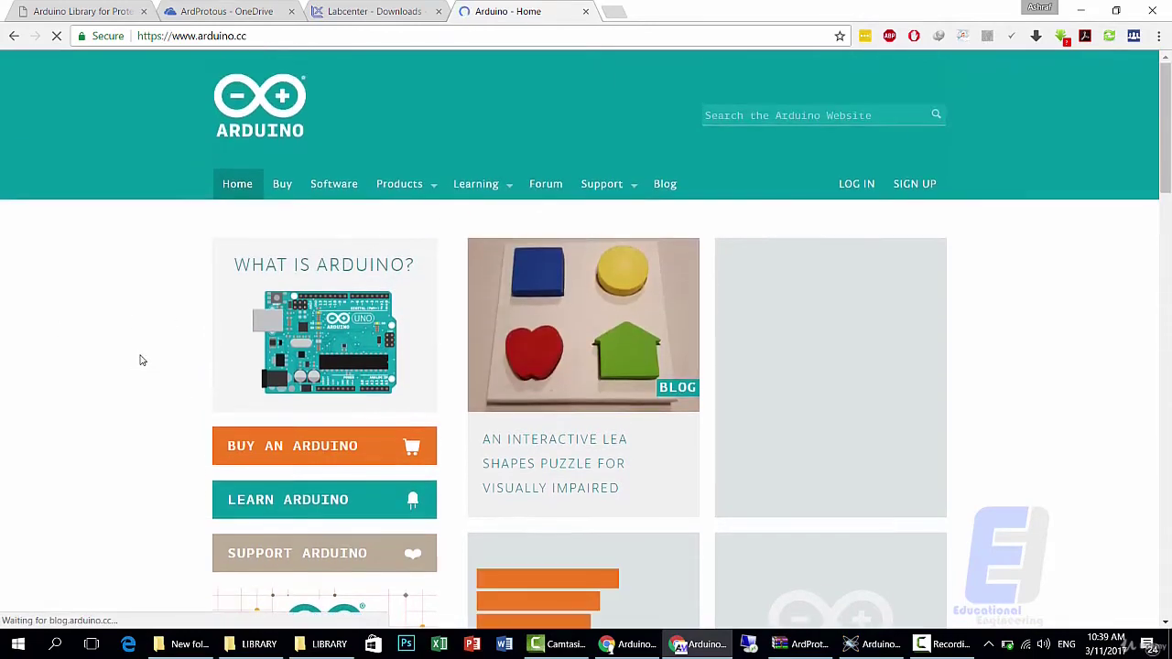
pyautogui.scroll(-3, 139, 359)
pyautogui.scroll(-3, 137, 361)
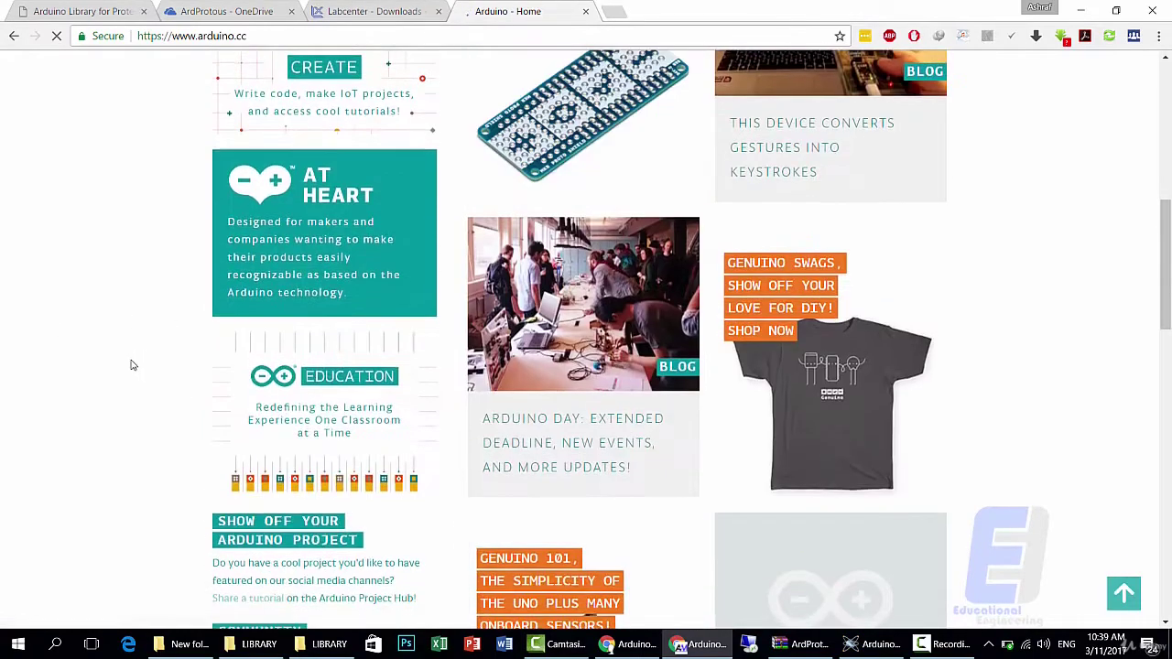
pyautogui.scroll(6, 130, 365)
pyautogui.moveTo(400, 189)
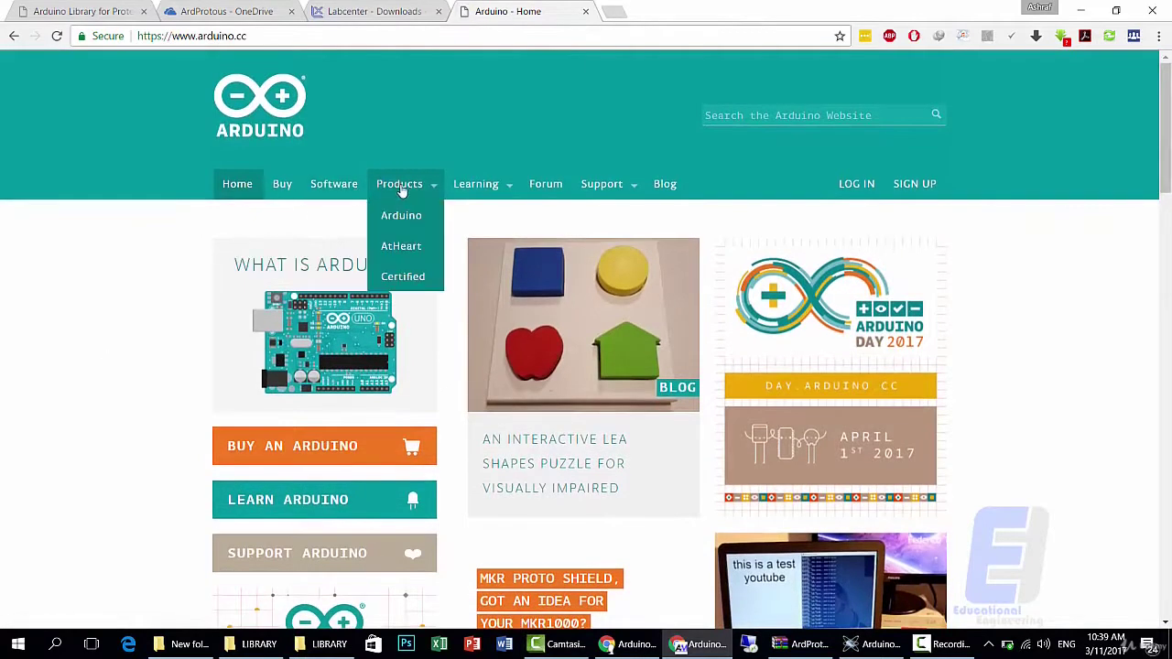
pyautogui.click(340, 188)
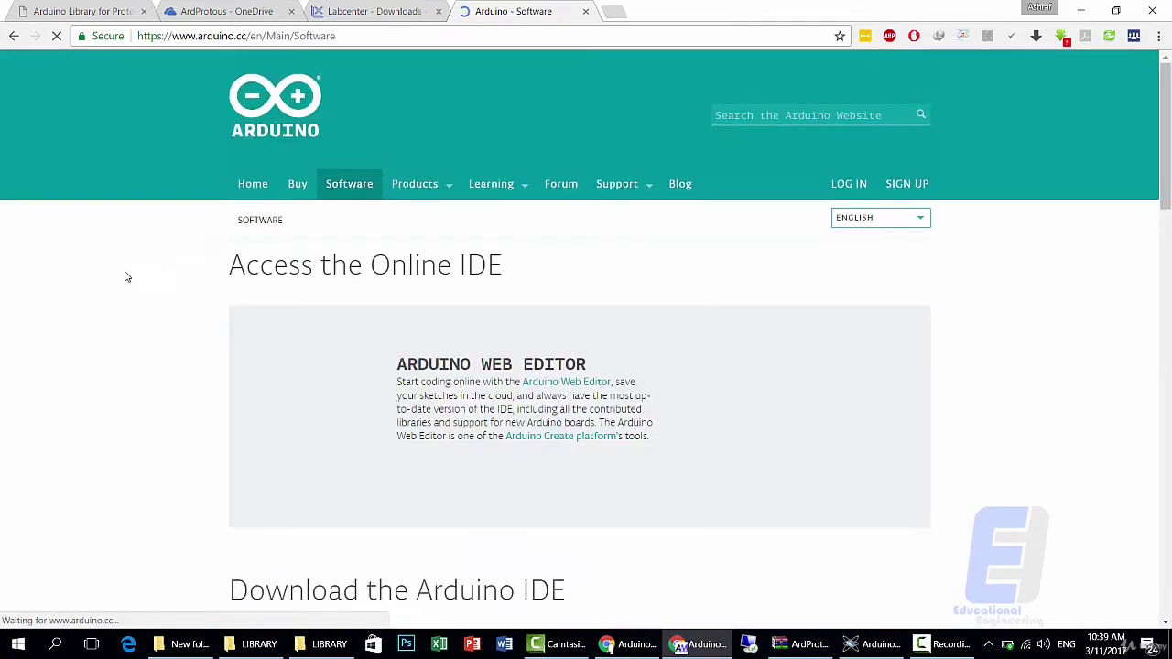
pyautogui.scroll(-1, 117, 284)
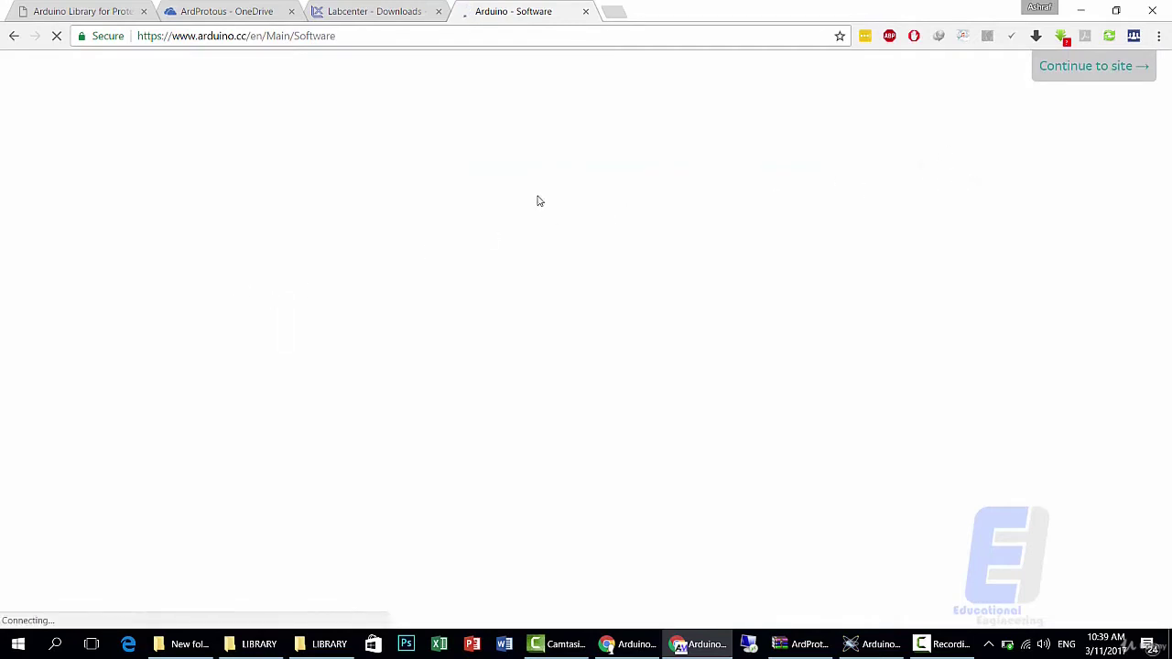
pyautogui.click(1089, 71)
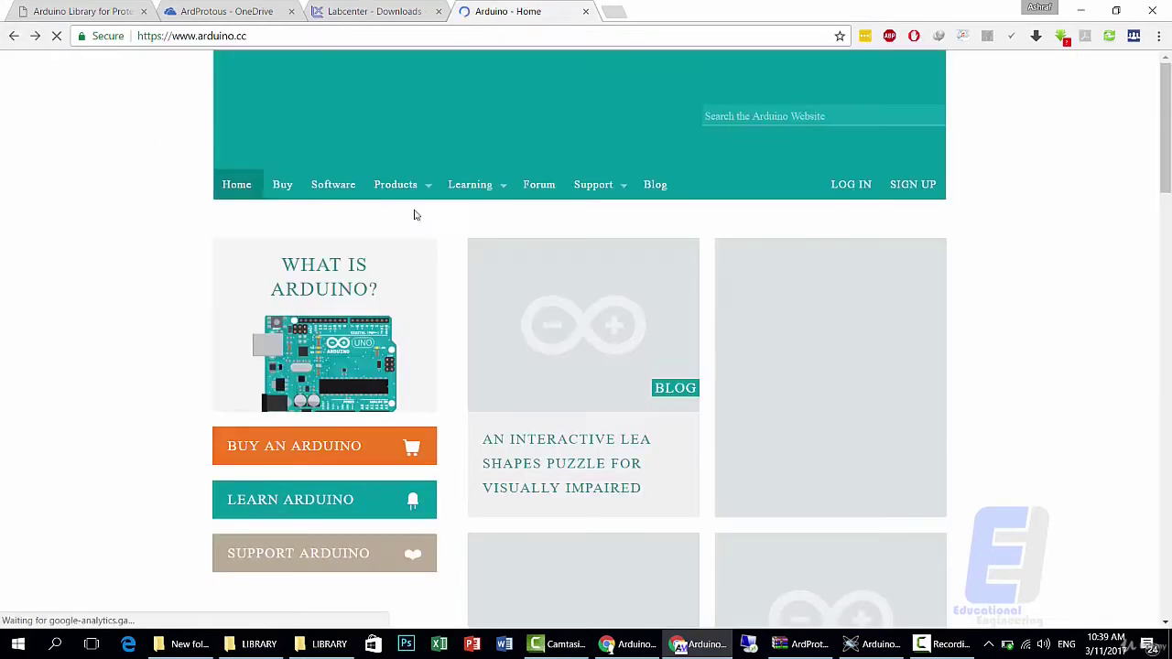
pyautogui.click(347, 196)
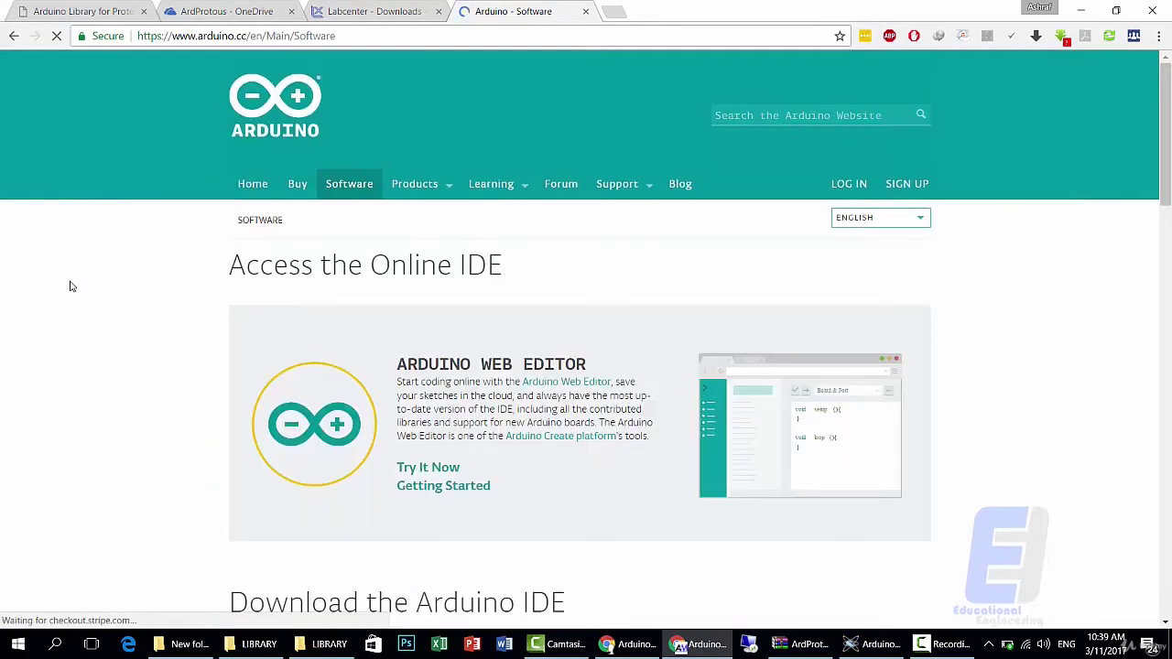
pyautogui.scroll(-4, 71, 287)
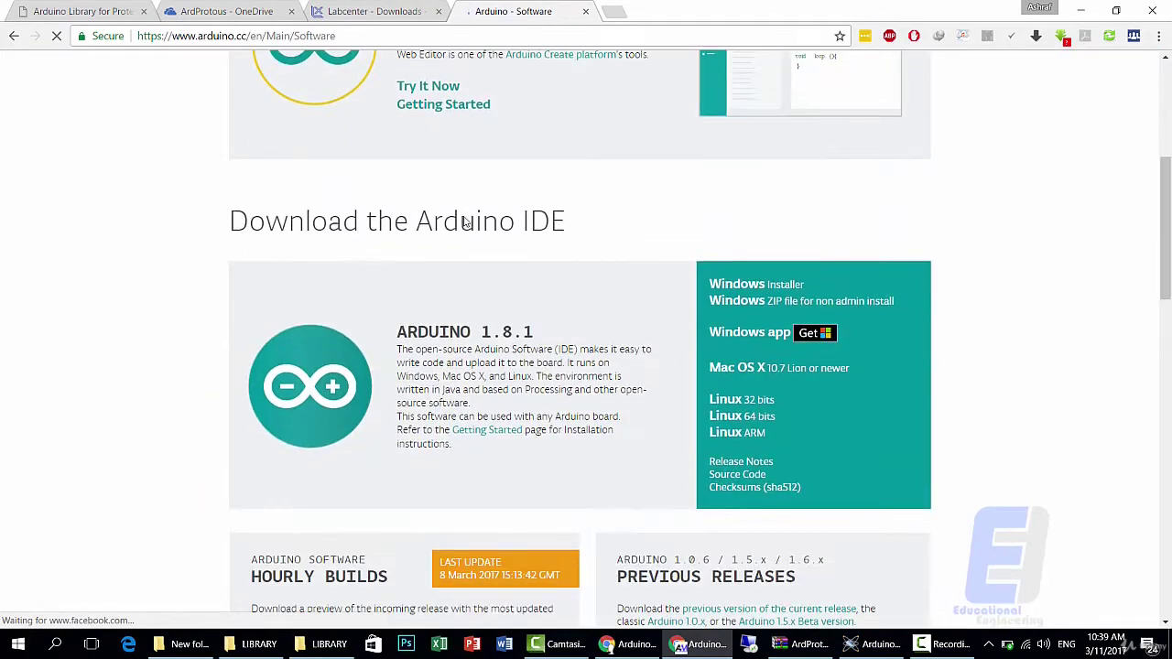
pyautogui.scroll(-1, 492, 262)
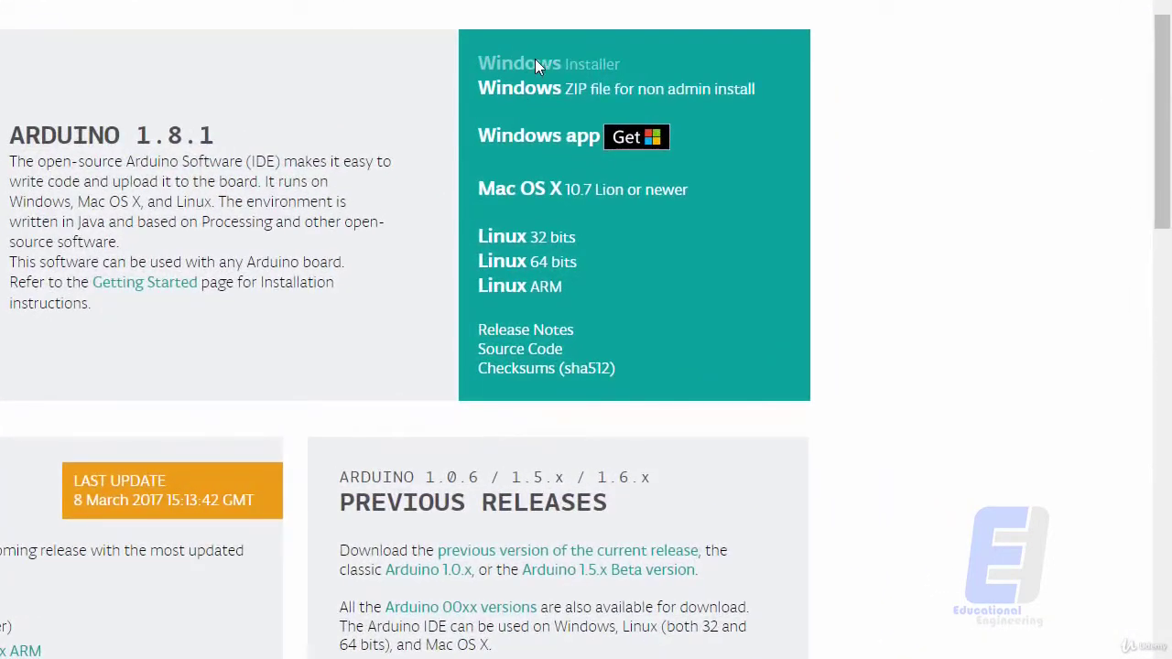
# Start downloading the Windows installer for Arduino 1.8.1 without making a contribution.
pyautogui.click(535, 60)
pyautogui.scroll(-3, 356, 151)
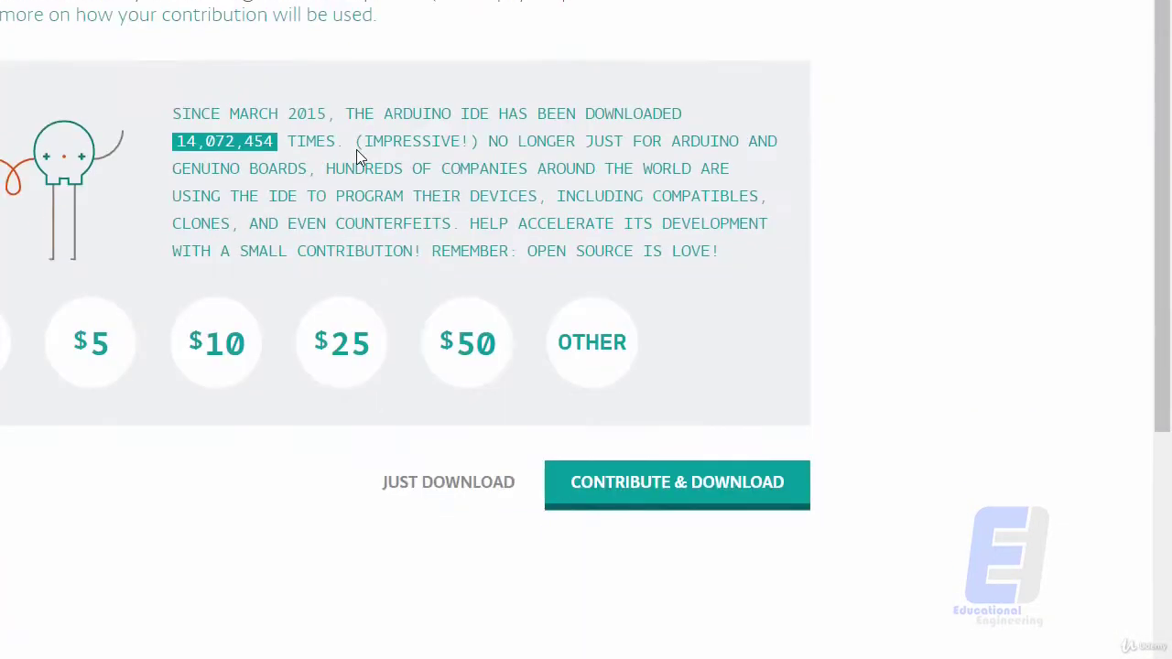
pyautogui.scroll(-1, 458, 321)
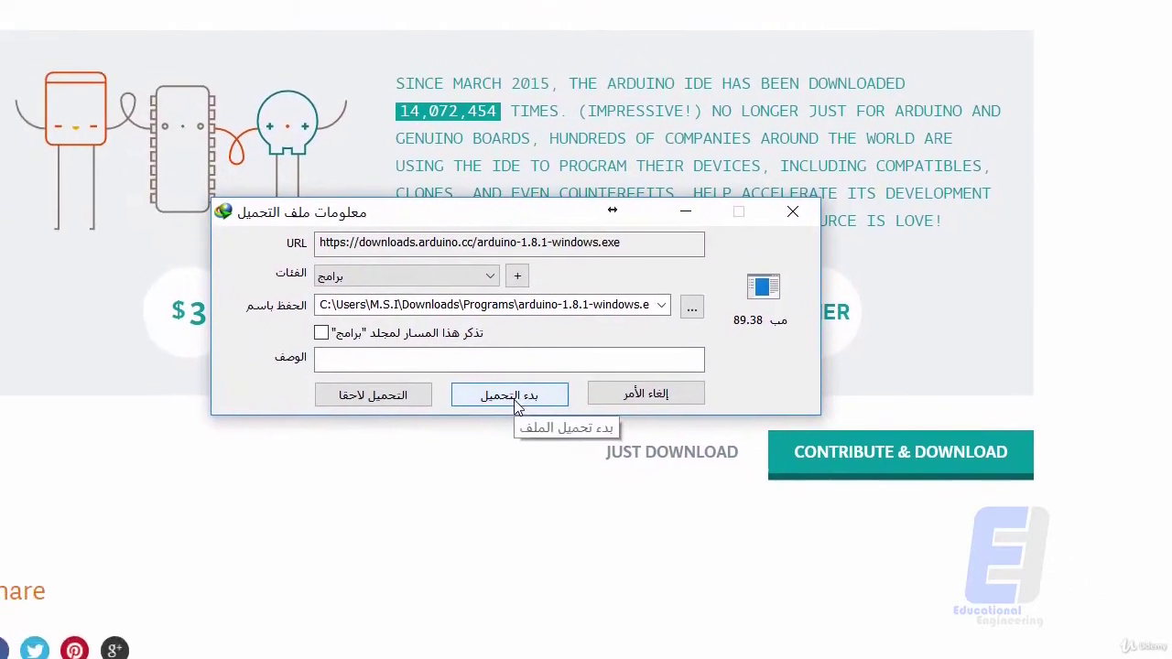
pyautogui.click(320, 336)
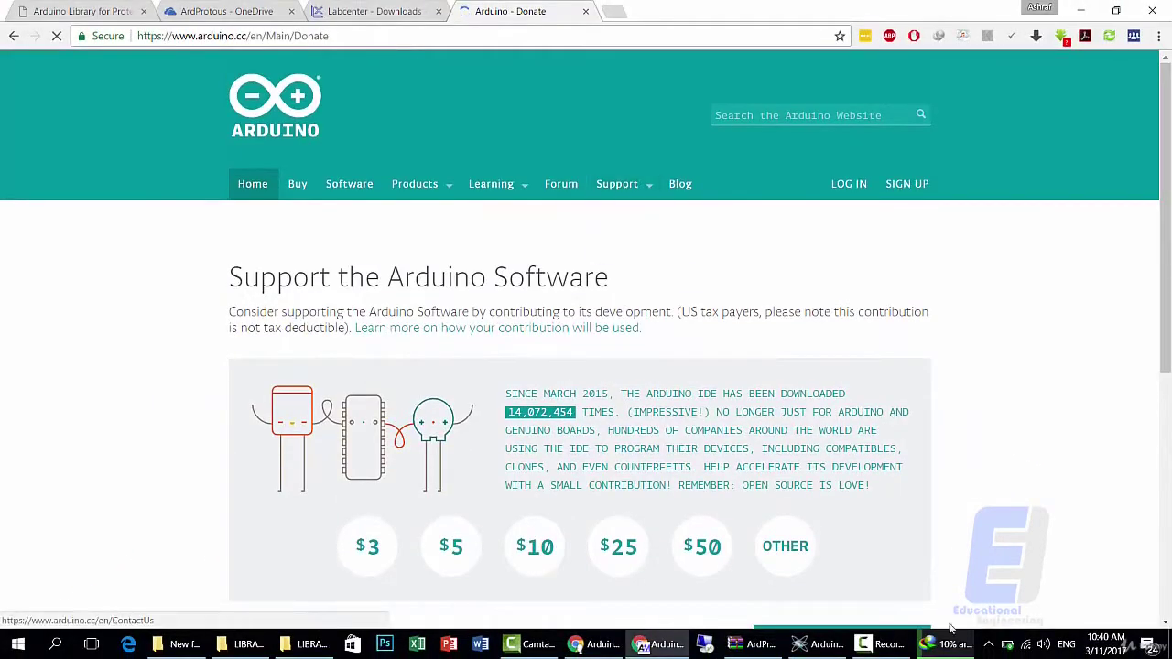
# Return to the Arduino home page and look through its featured products, community links and blog projects.
pyautogui.click(249, 184)
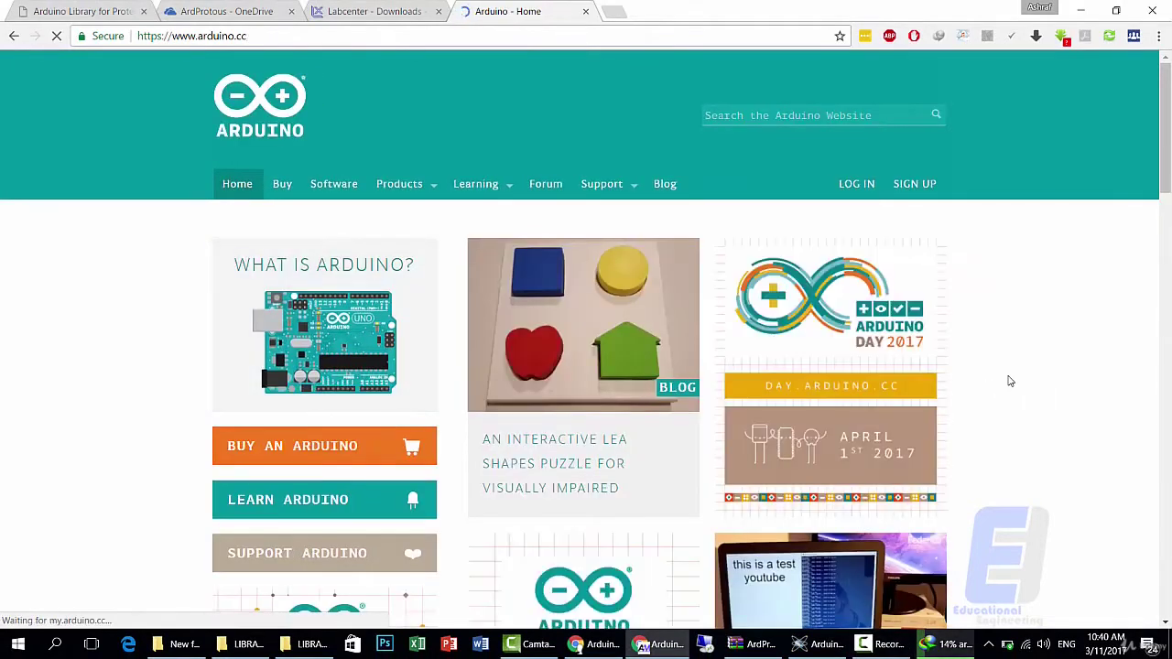
pyautogui.scroll(-3, 1007, 379)
pyautogui.scroll(-3, 1011, 381)
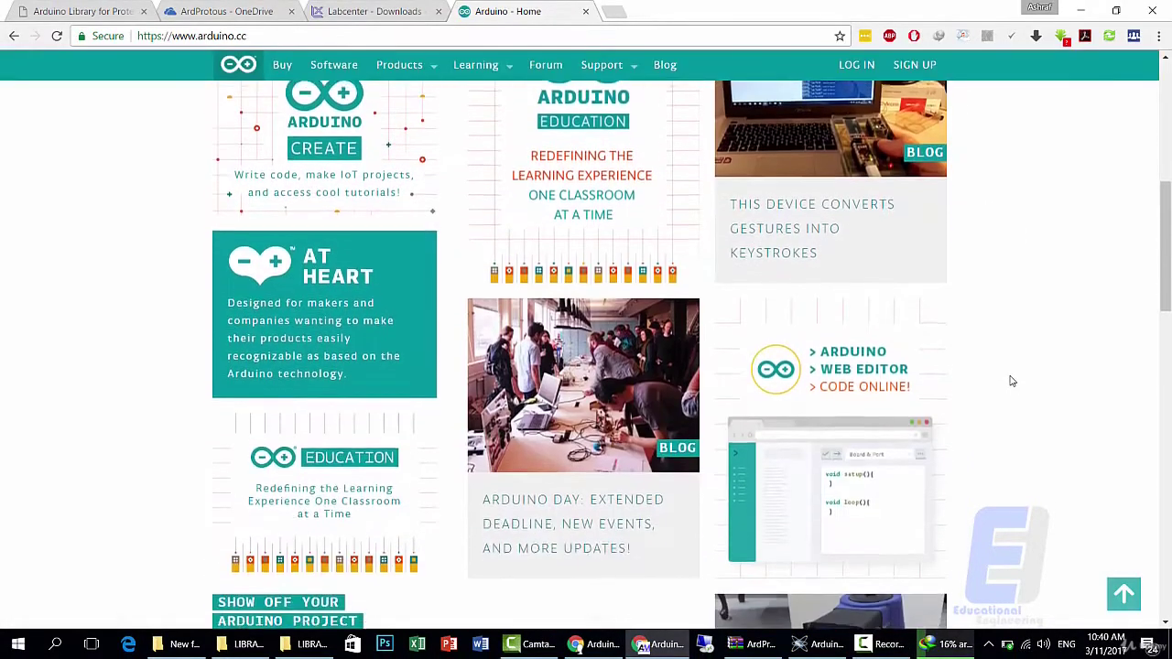
pyautogui.scroll(-3, 1012, 381)
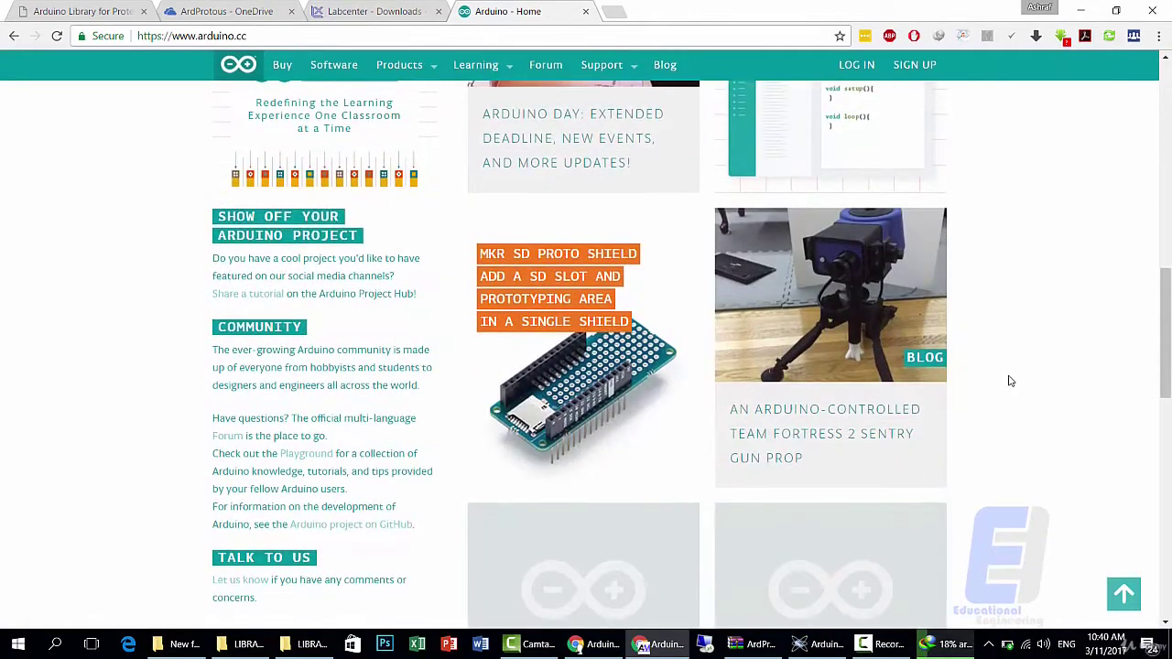
pyautogui.scroll(-3, 1009, 381)
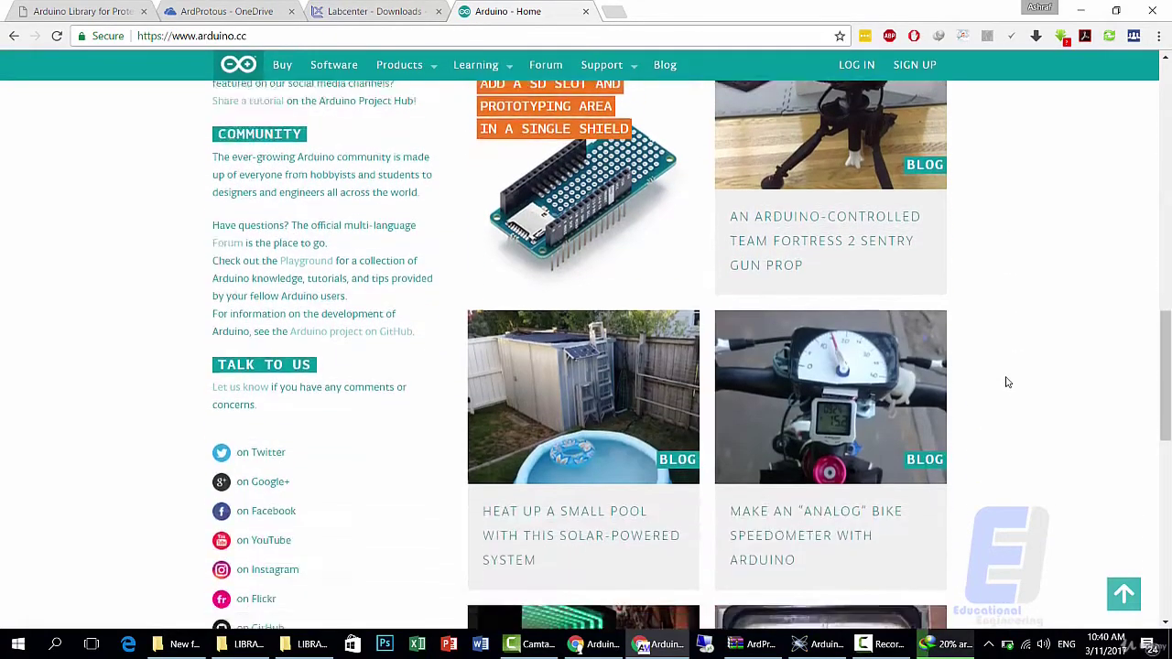
pyautogui.scroll(-5, 1007, 382)
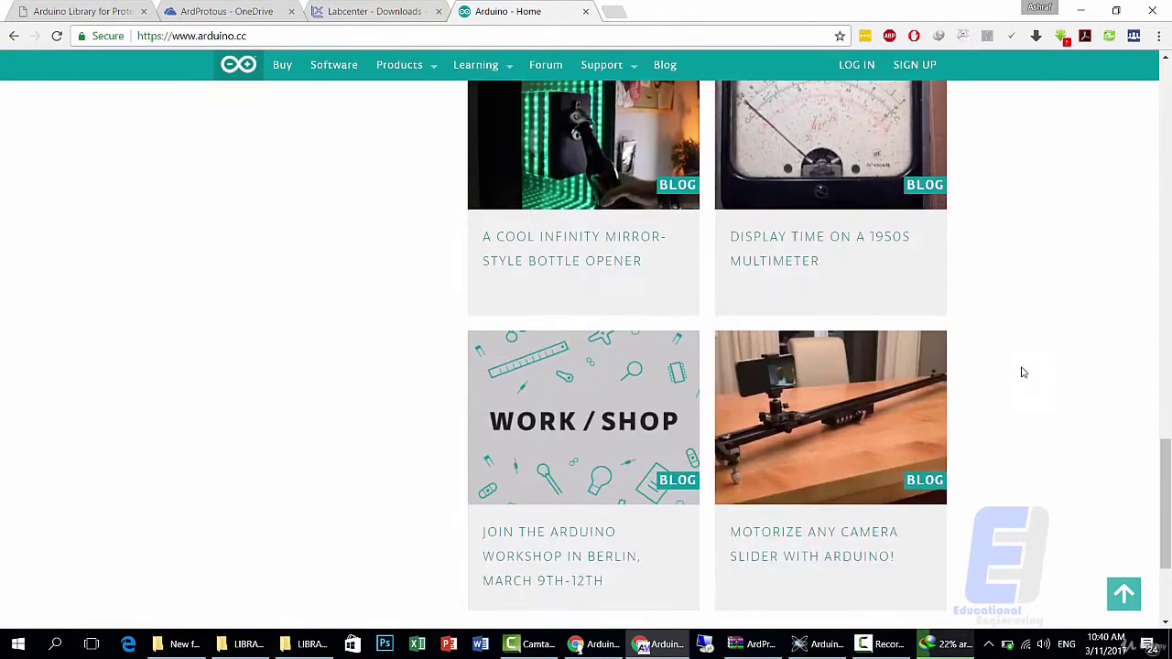
pyautogui.scroll(1, 1014, 369)
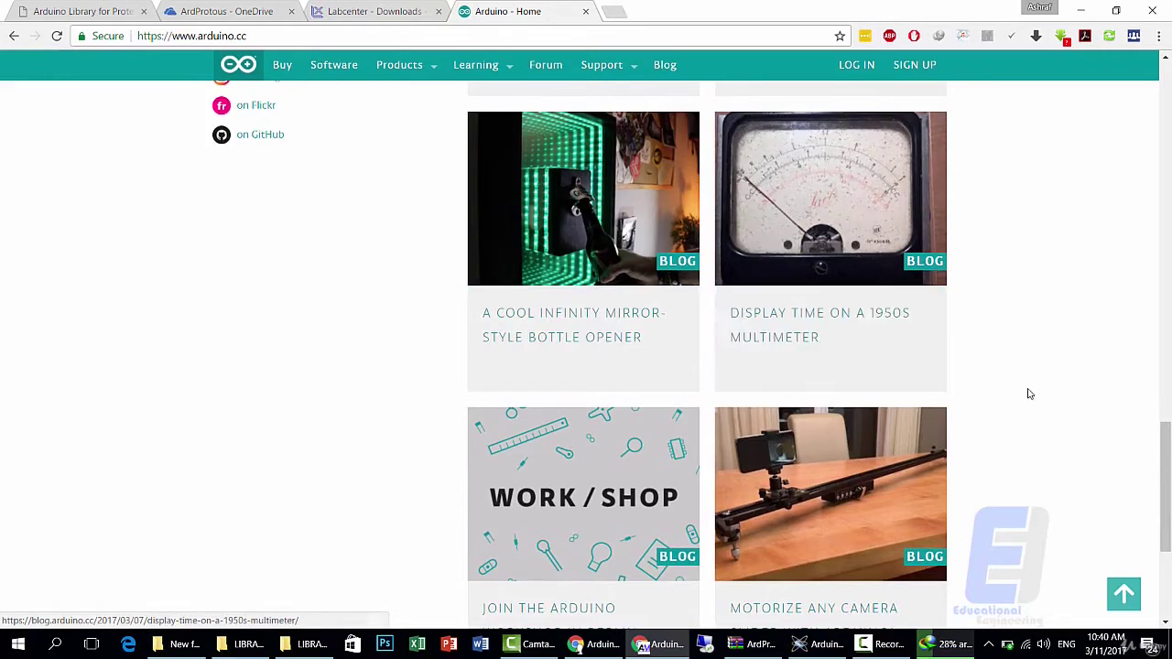
pyautogui.scroll(-1, 1034, 395)
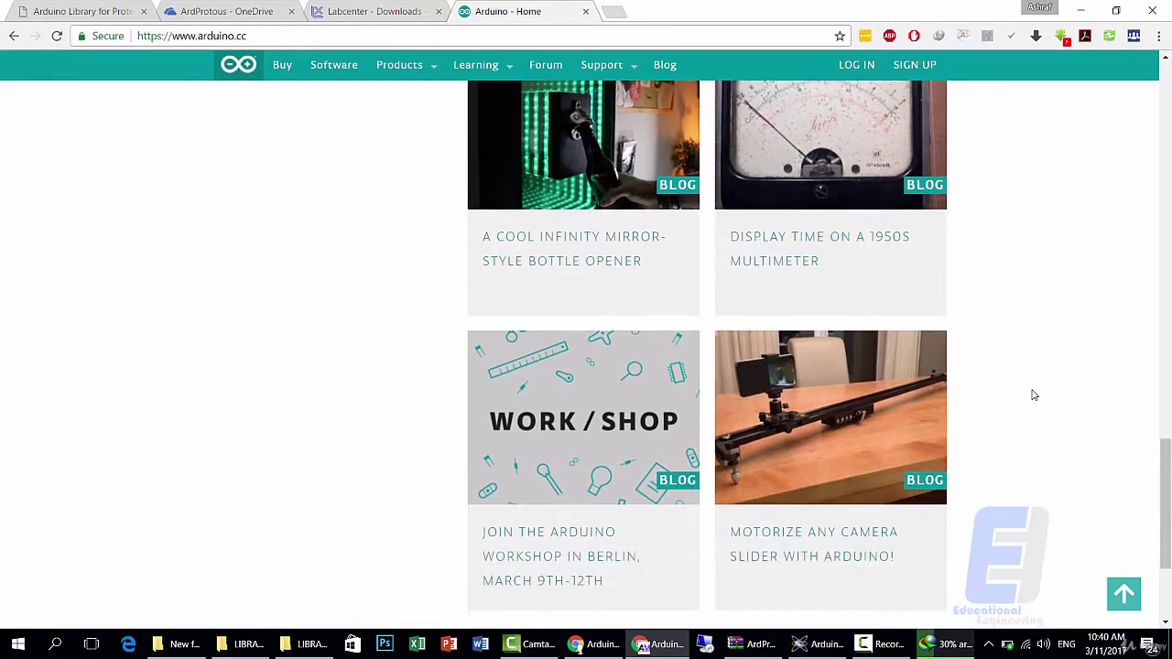
pyautogui.scroll(-2, 1034, 394)
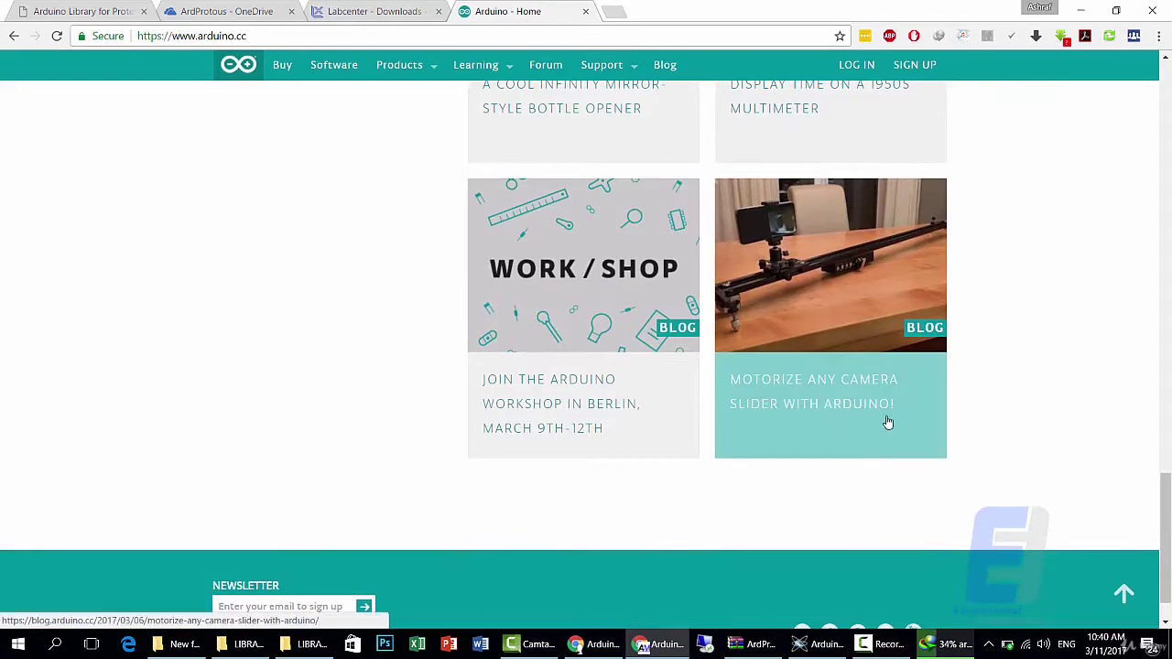
pyautogui.moveTo(1164, 502); pyautogui.dragTo(1165, 73)
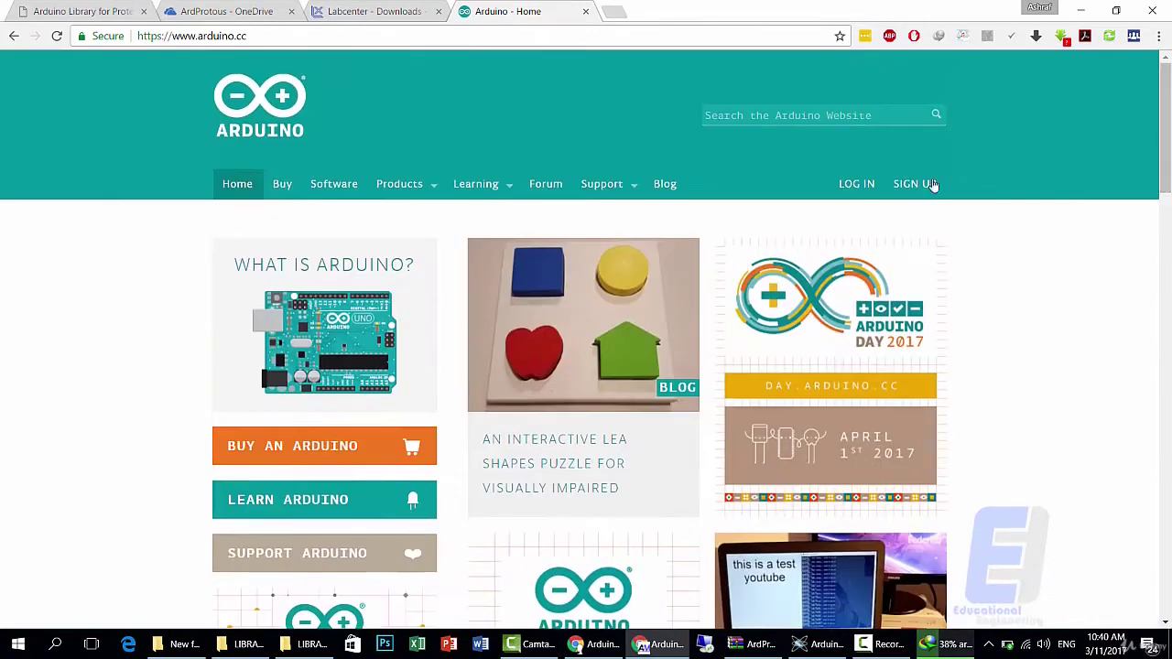
# Open the Arduino product overview and review the boards, modules, shields and kits by category.
pyautogui.moveTo(421, 183)
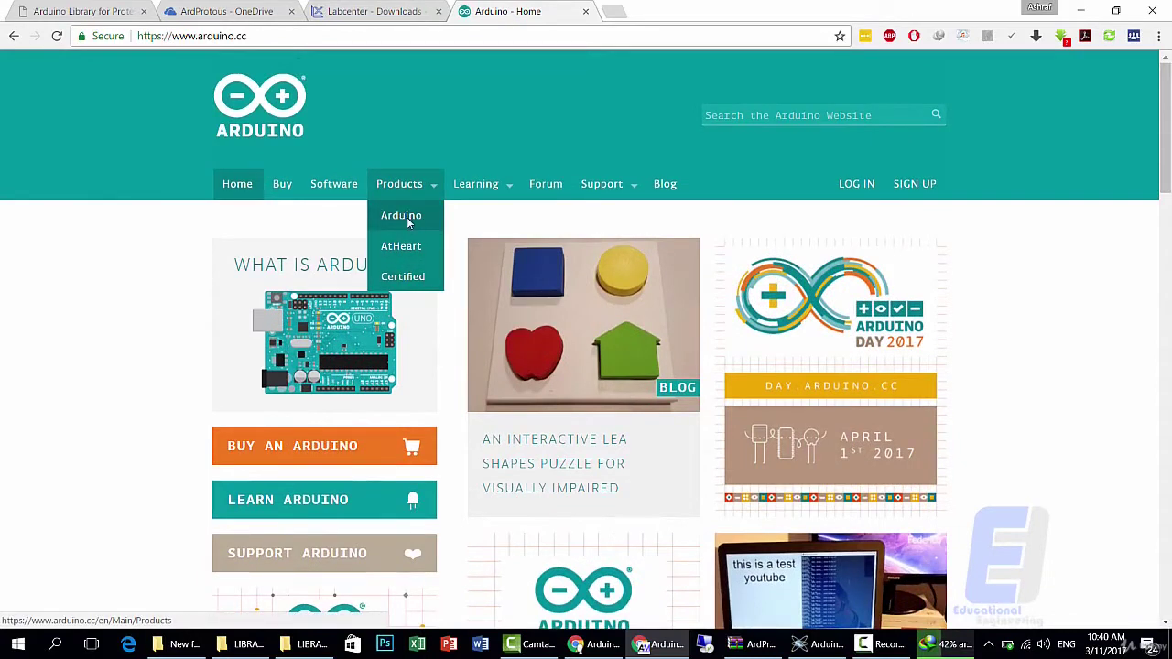
pyautogui.click(408, 220)
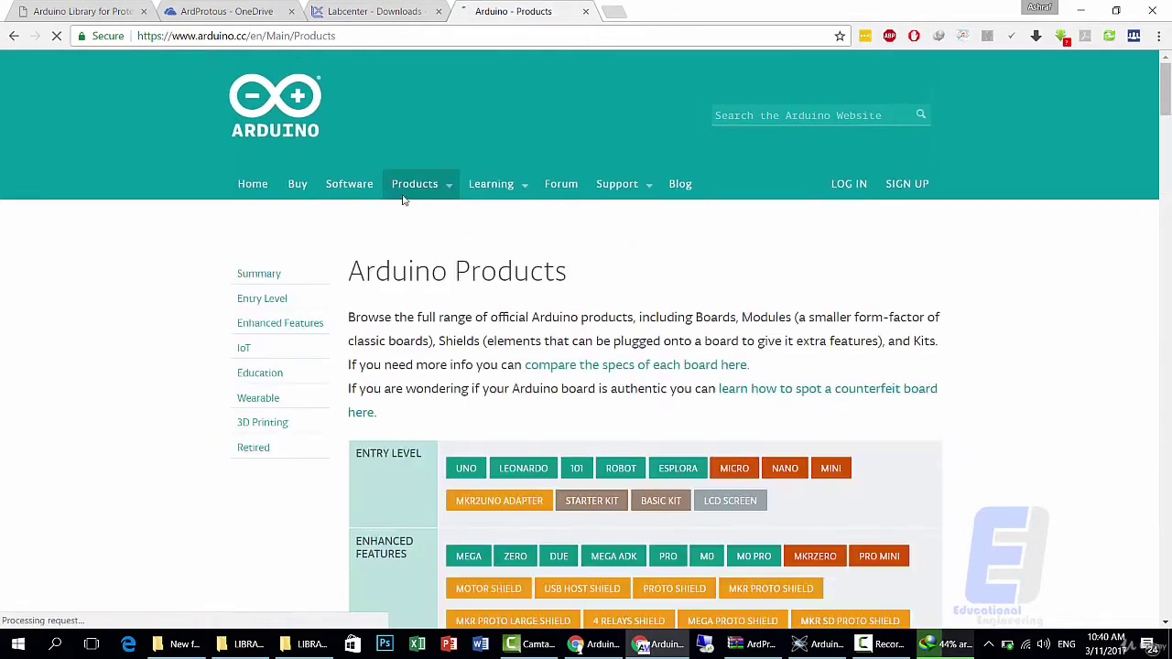
pyautogui.scroll(-3, 588, 301)
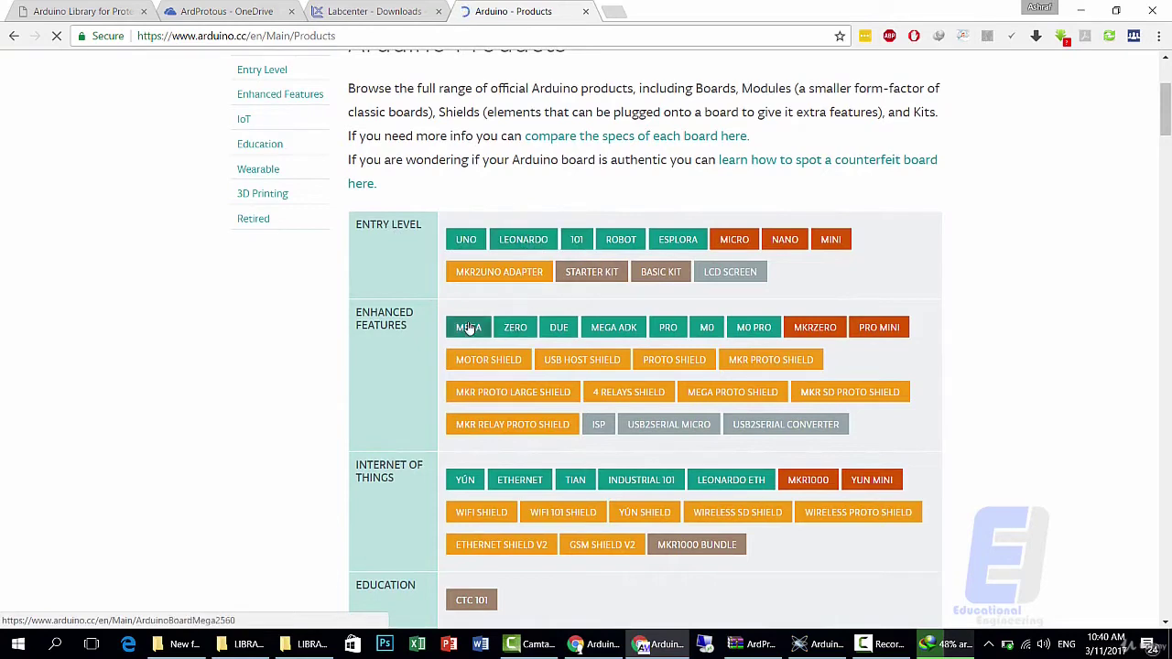
pyautogui.scroll(-3, 555, 335)
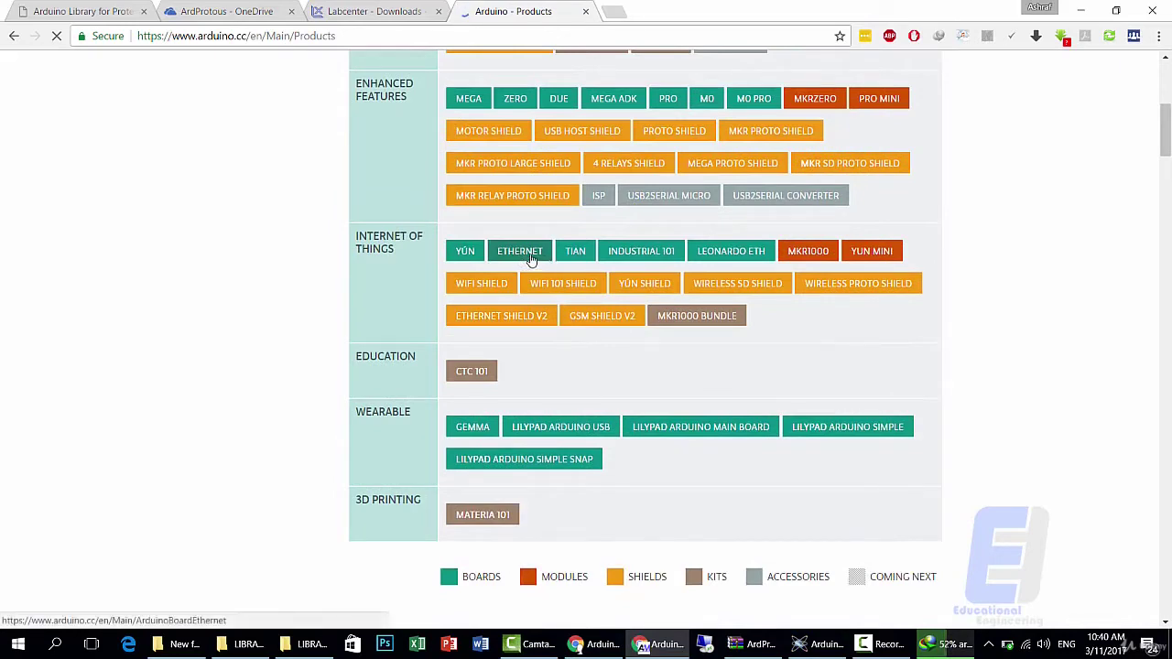
# Open the Arduino Ethernet board's product page and examine its picture and overview text.
pyautogui.click(530, 261)
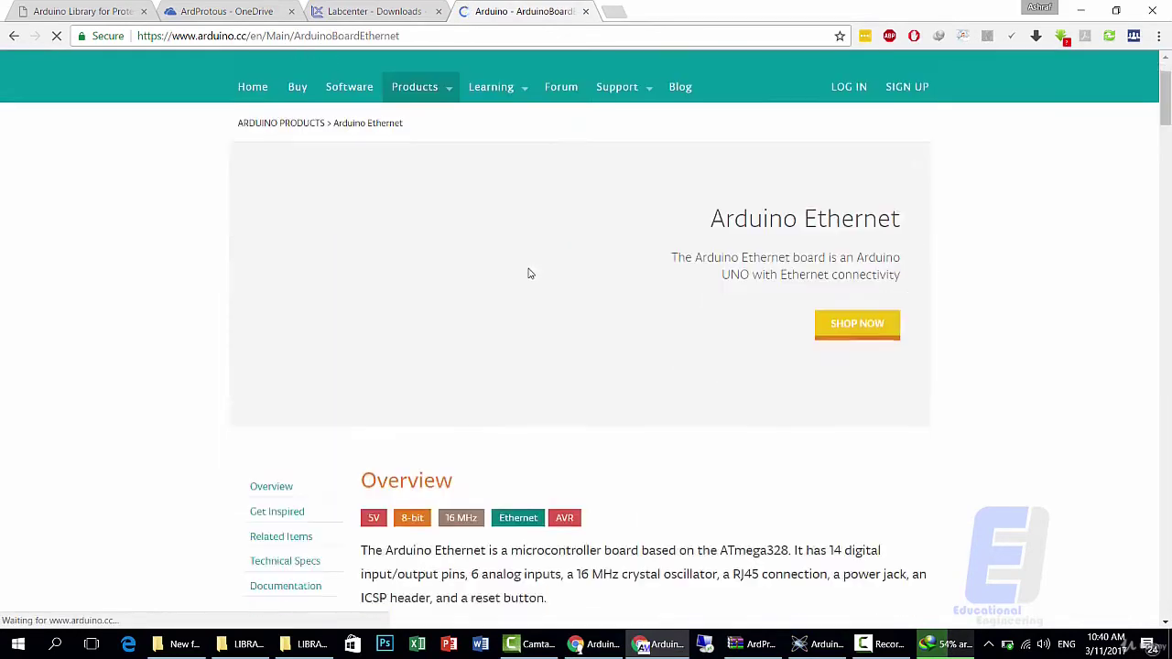
pyautogui.scroll(-4, 528, 271)
pyautogui.scroll(4, 511, 279)
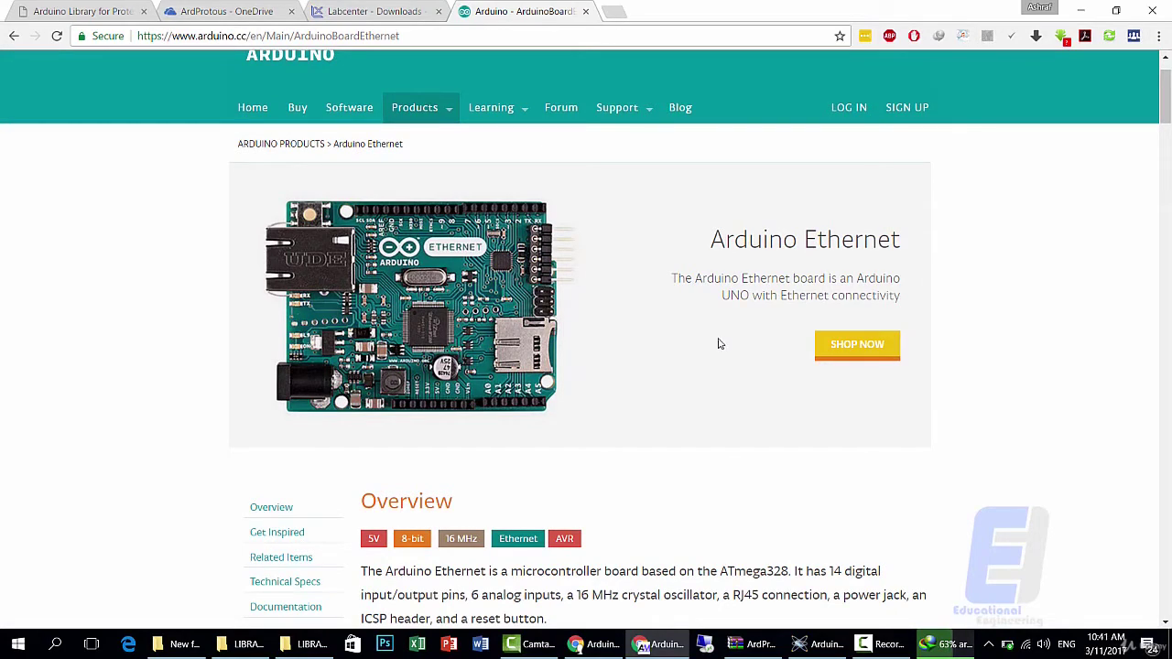
pyautogui.scroll(-3, 712, 345)
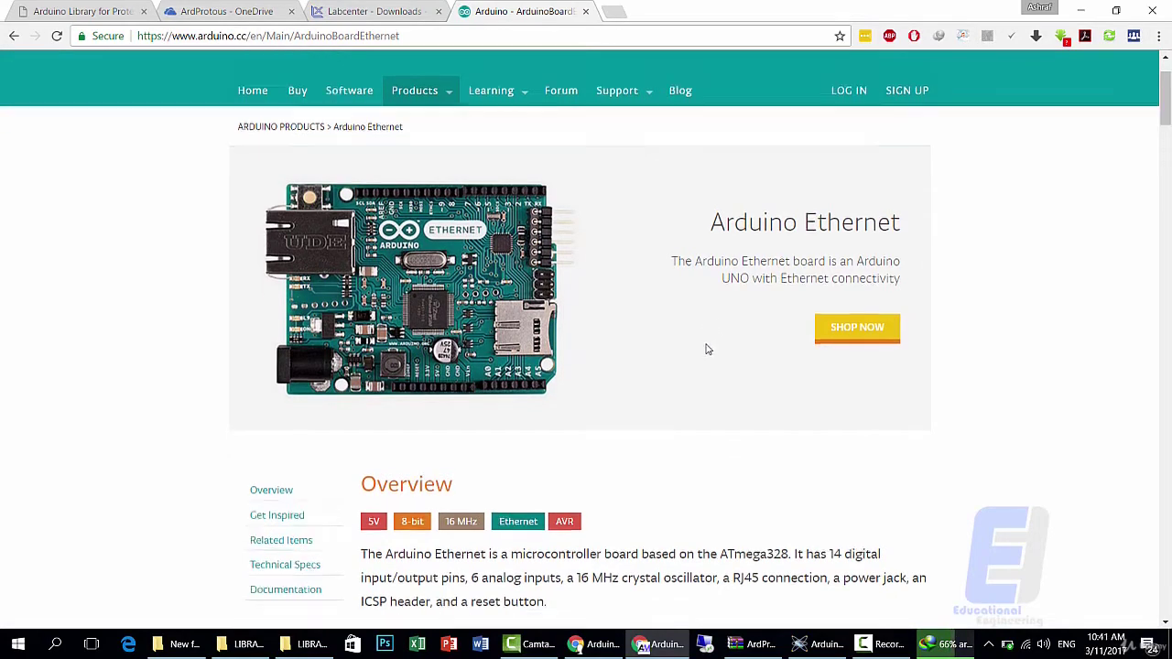
pyautogui.scroll(3, 706, 348)
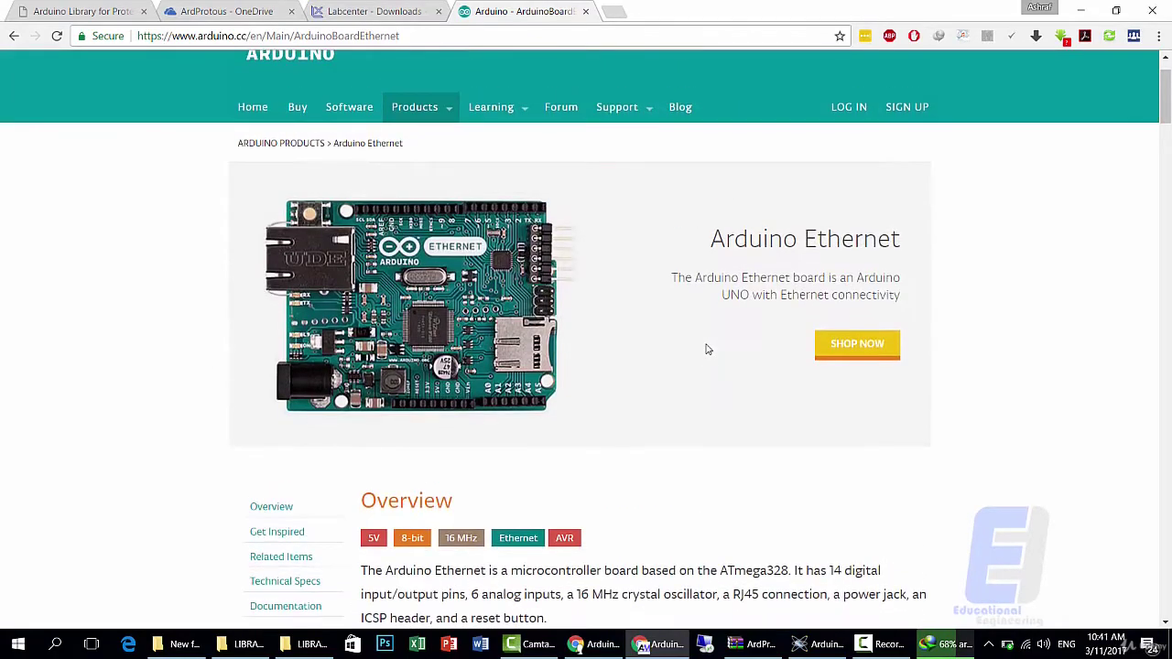
pyautogui.scroll(-10, 653, 310)
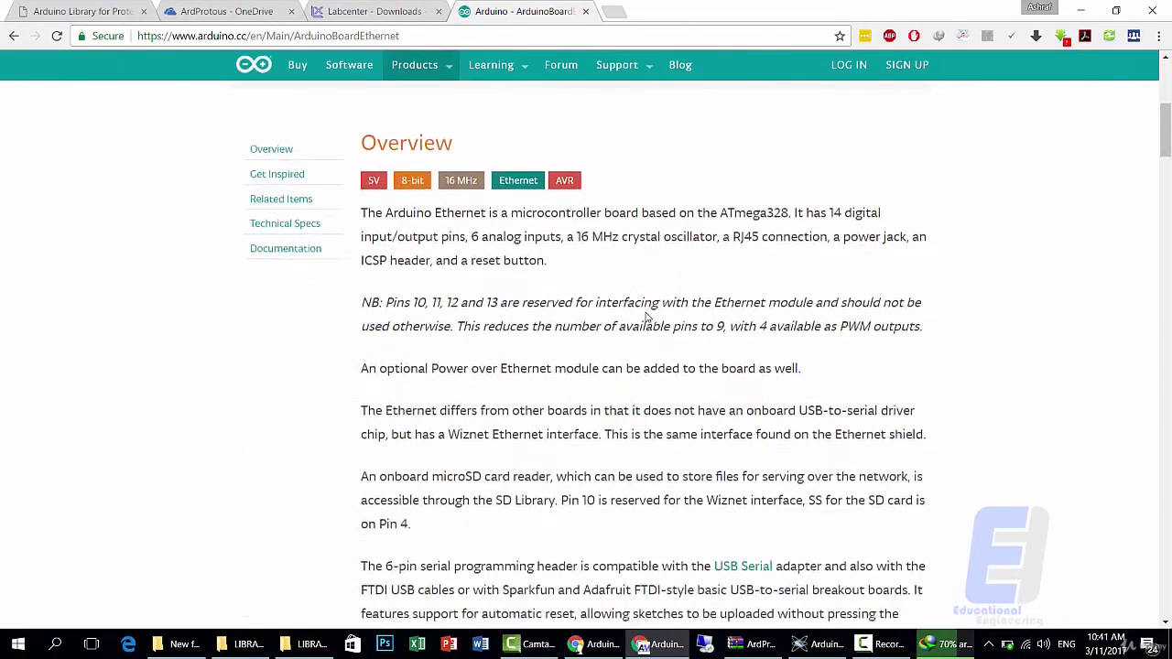
# Open the store page for the Ethernet board's Breadboard & Jumpers related item and review it, also checking the installer's download progress.
pyautogui.scroll(-6, 631, 328)
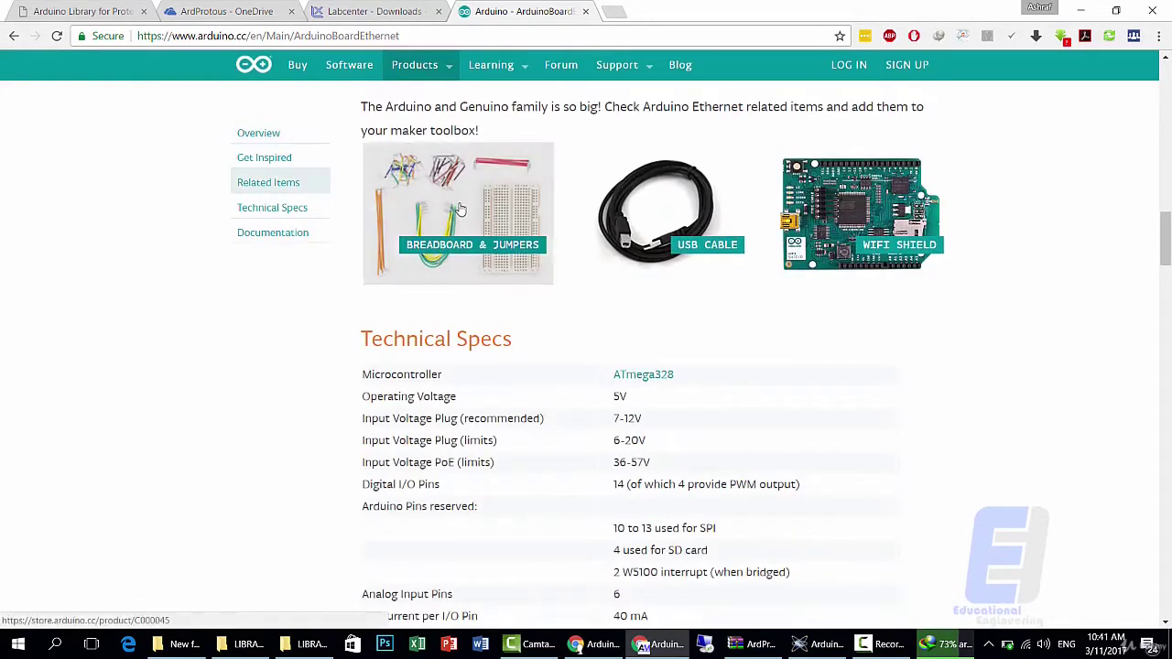
pyautogui.click(459, 215)
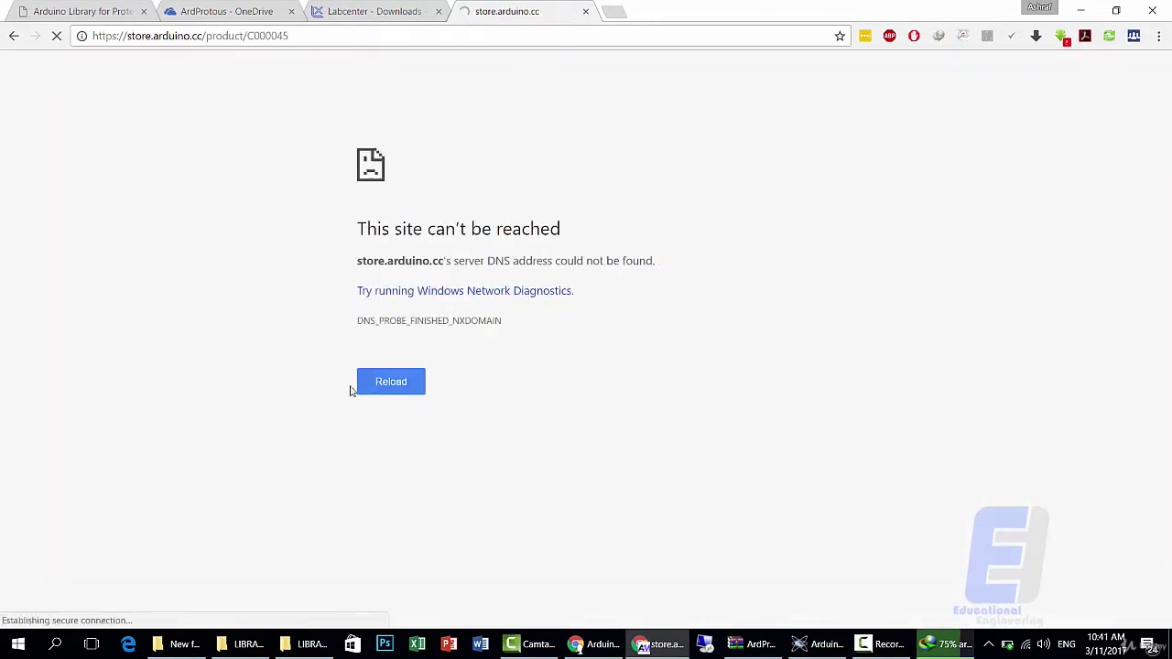
pyautogui.doubleClick(182, 37)
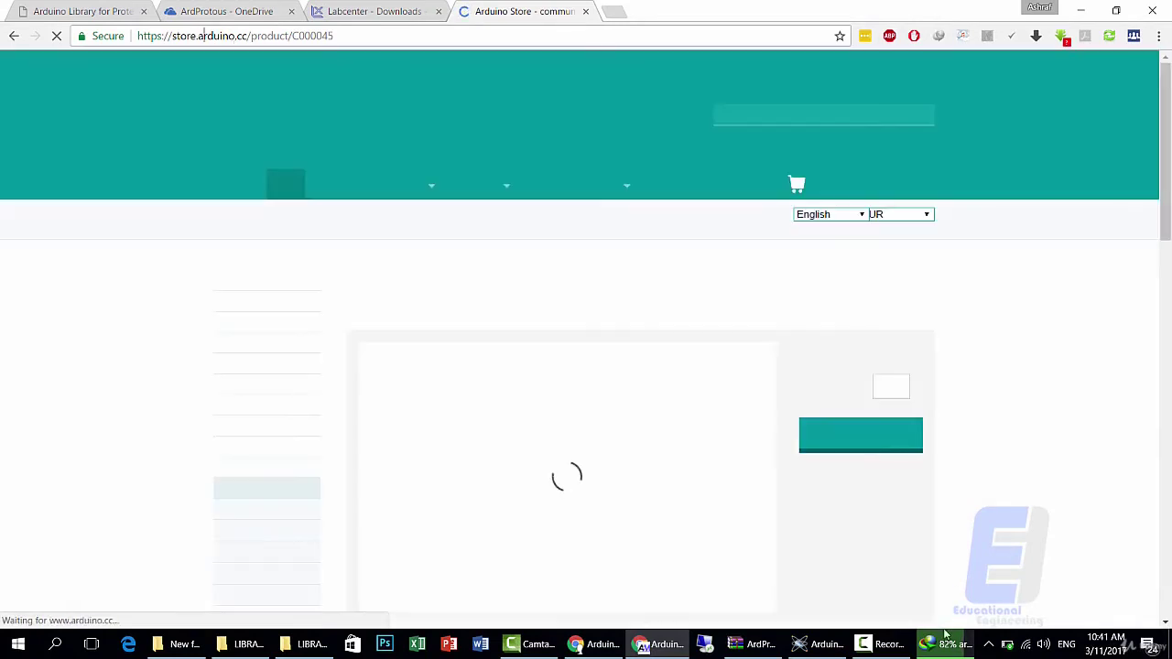
pyautogui.click(818, 645)
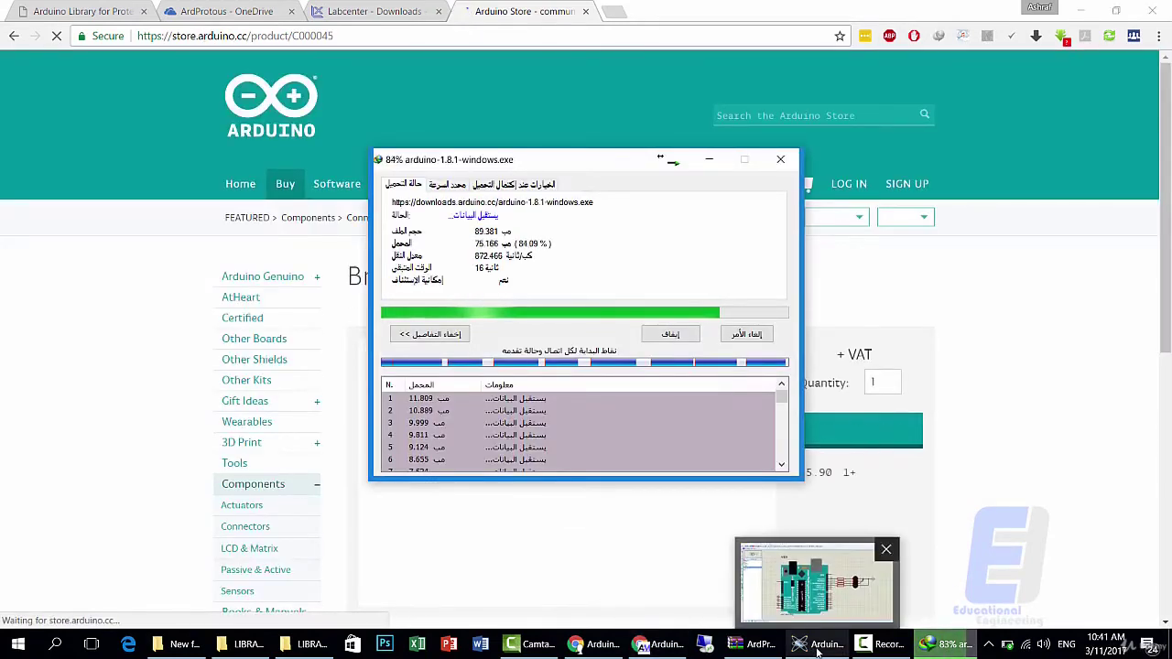
pyautogui.click(708, 160)
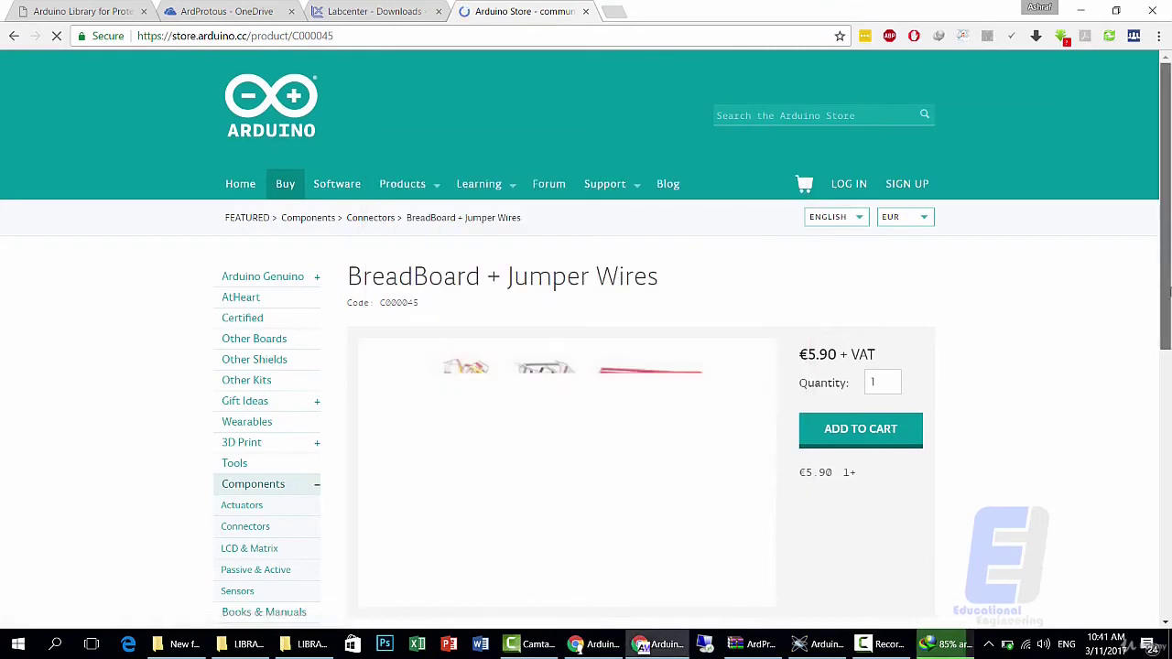
pyautogui.scroll(-2, 1167, 287)
pyautogui.scroll(1, 1167, 287)
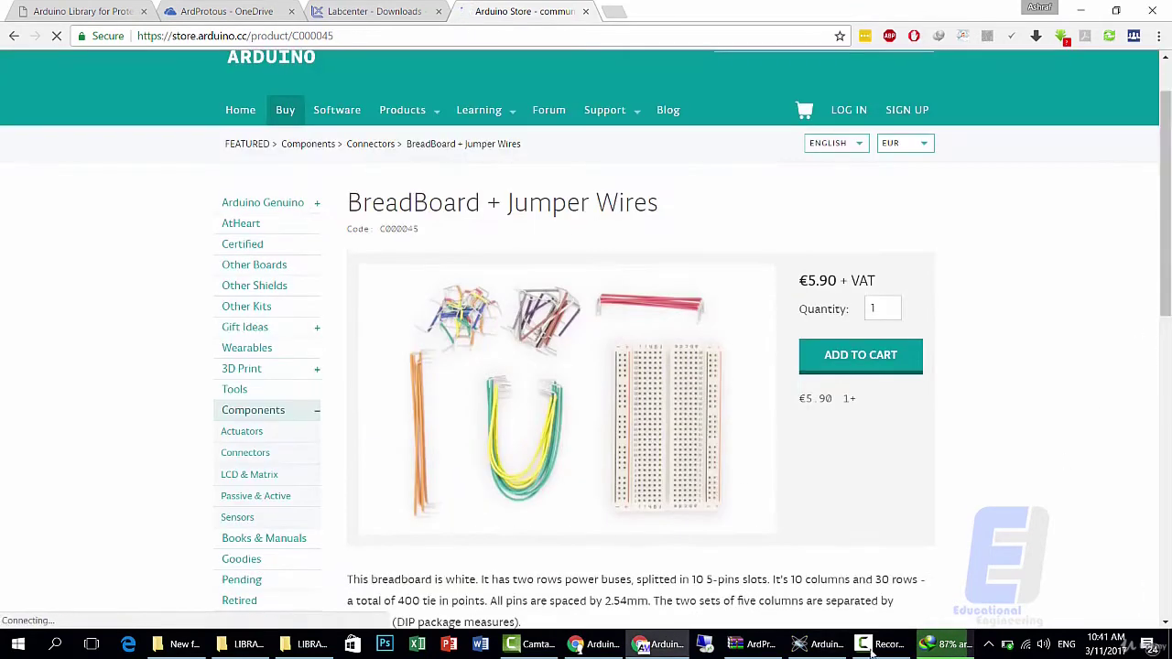
# Switch to Proteus and examine the Arduino UNO component's program file and clock frequency properties, leaving them unedited.
pyautogui.click(817, 645)
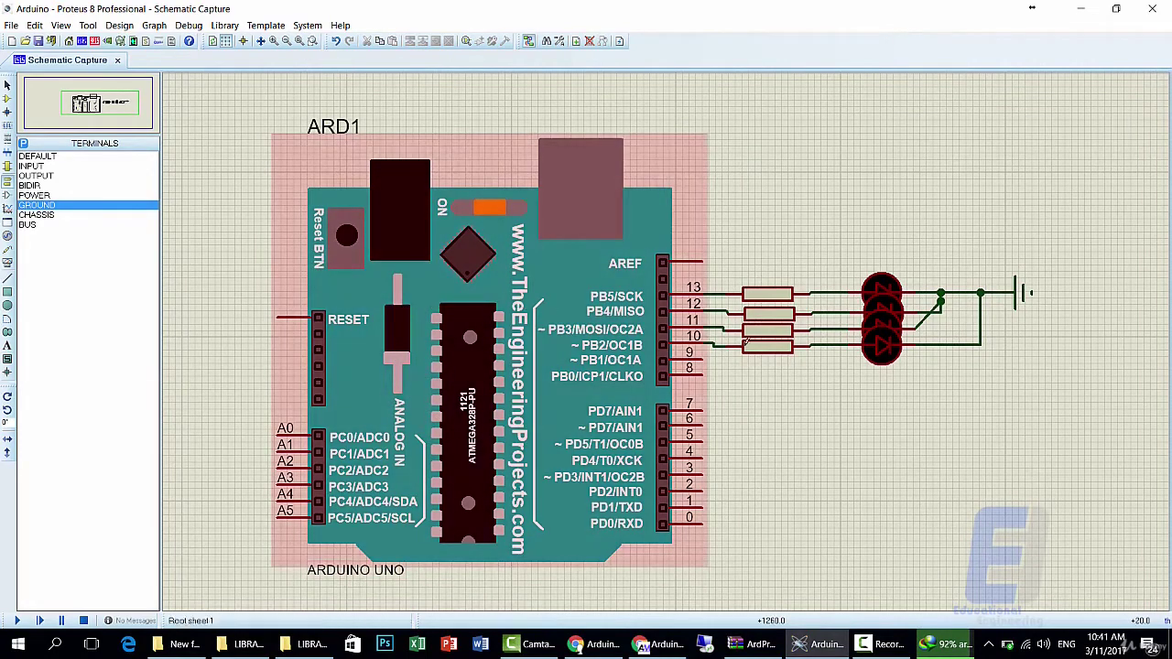
pyautogui.click(412, 302)
pyautogui.doubleClick(412, 302)
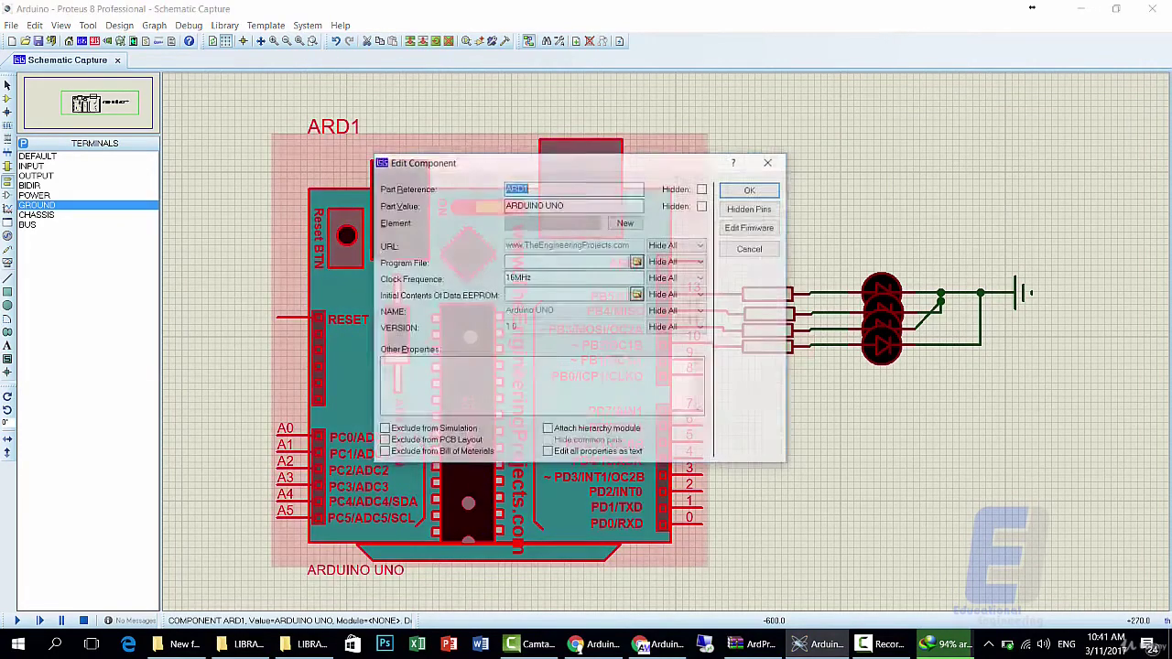
pyautogui.click(751, 248)
pyautogui.doubleClick(414, 256)
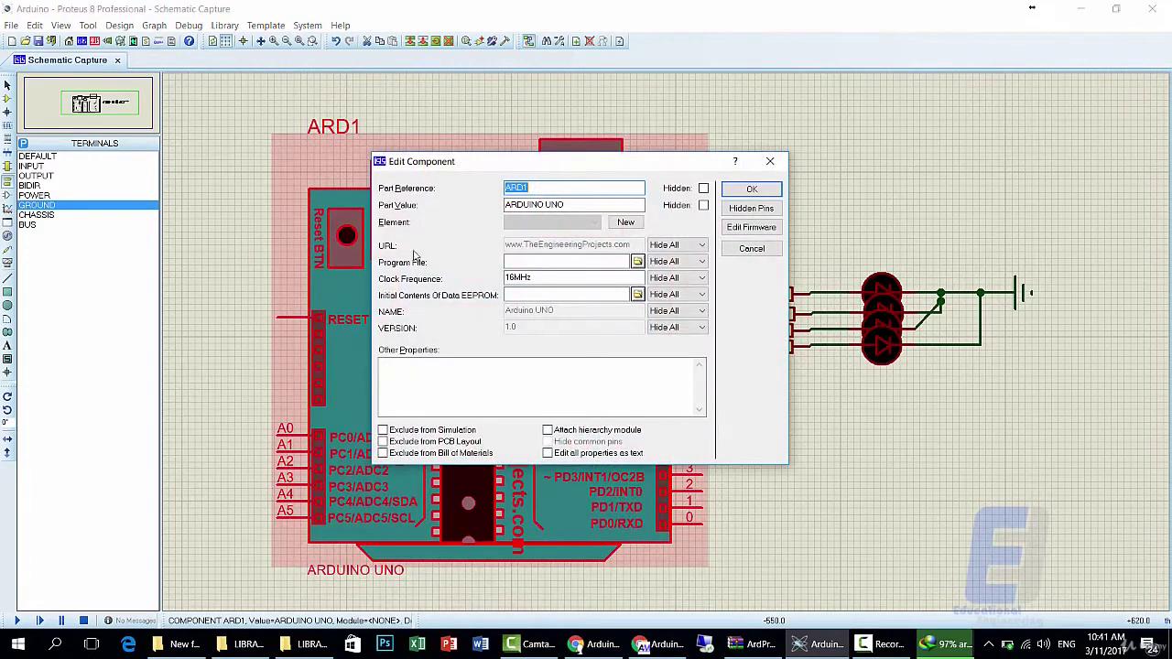
pyautogui.click(506, 278)
pyautogui.click(751, 249)
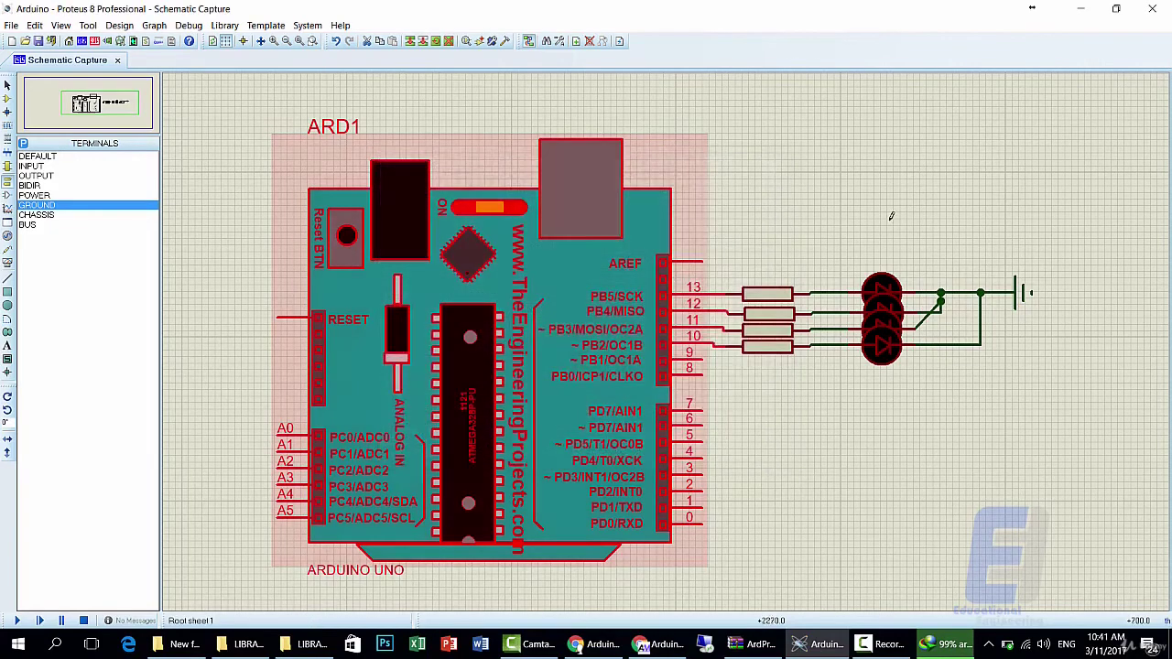
pyautogui.click(891, 217)
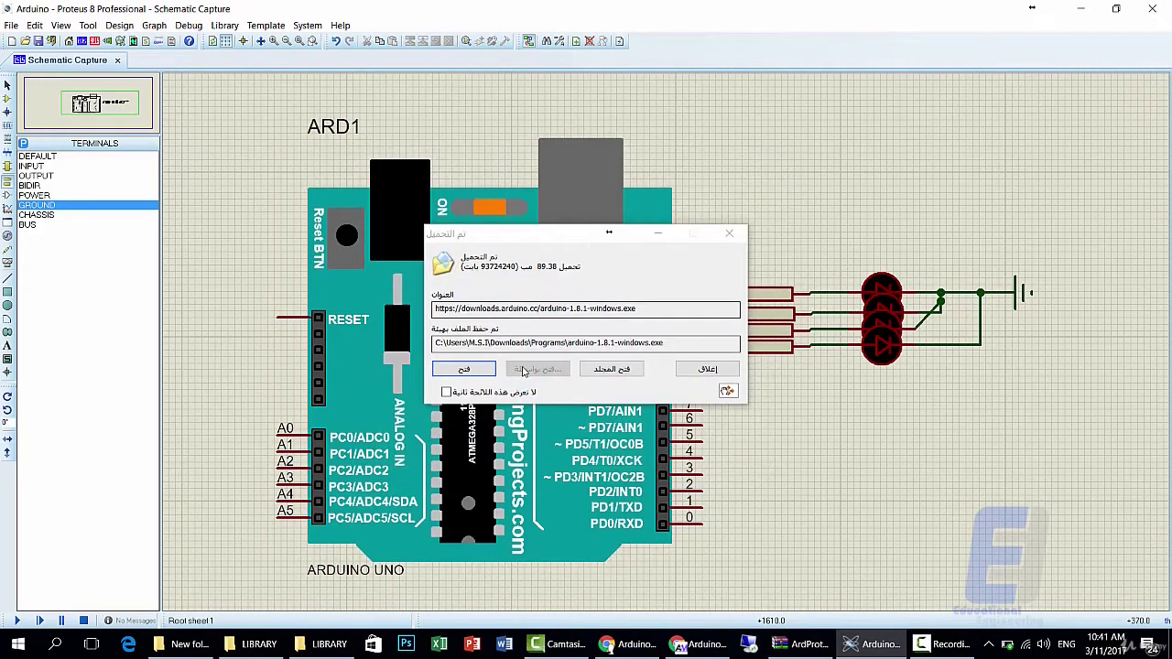
# Run the downloaded arduino-1.8.1-windows.exe, accept the licence and install all components with the installation details shown.
pyautogui.click(467, 367)
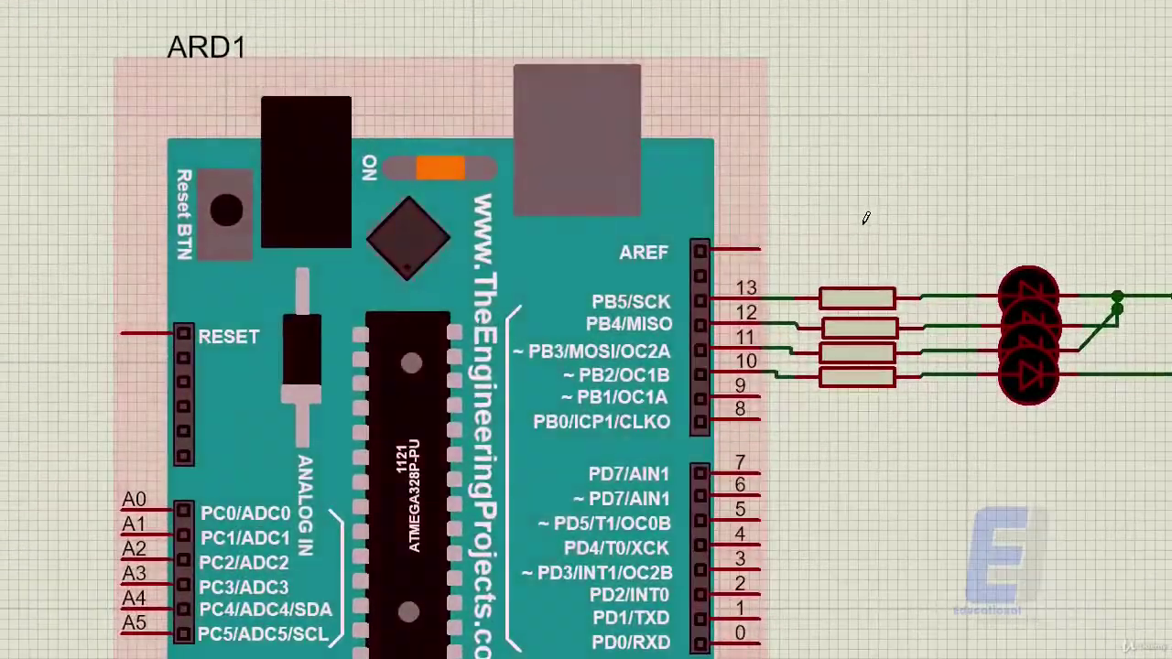
pyautogui.click(760, 471)
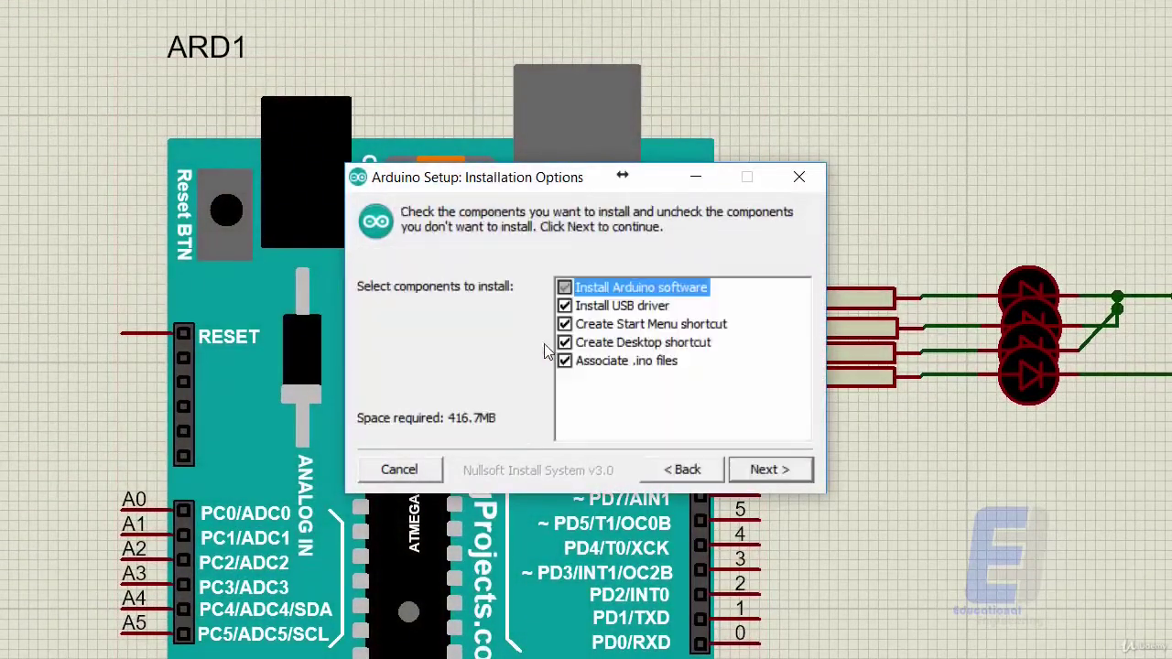
pyautogui.click(756, 470)
pyautogui.press('Return')
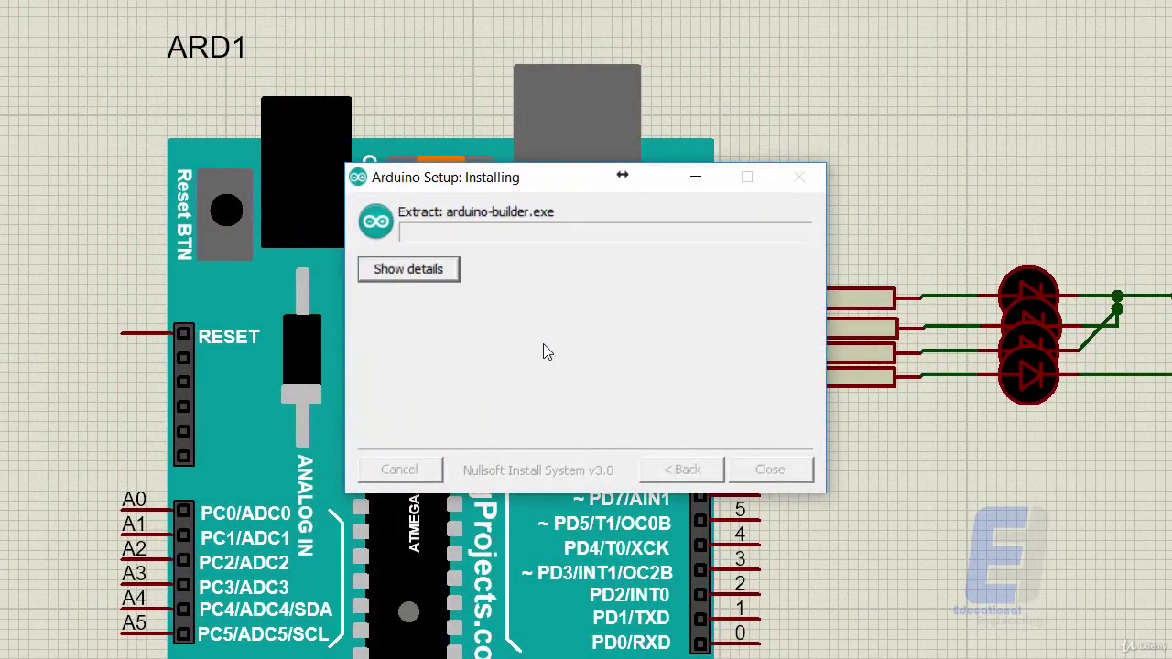
pyautogui.click(428, 271)
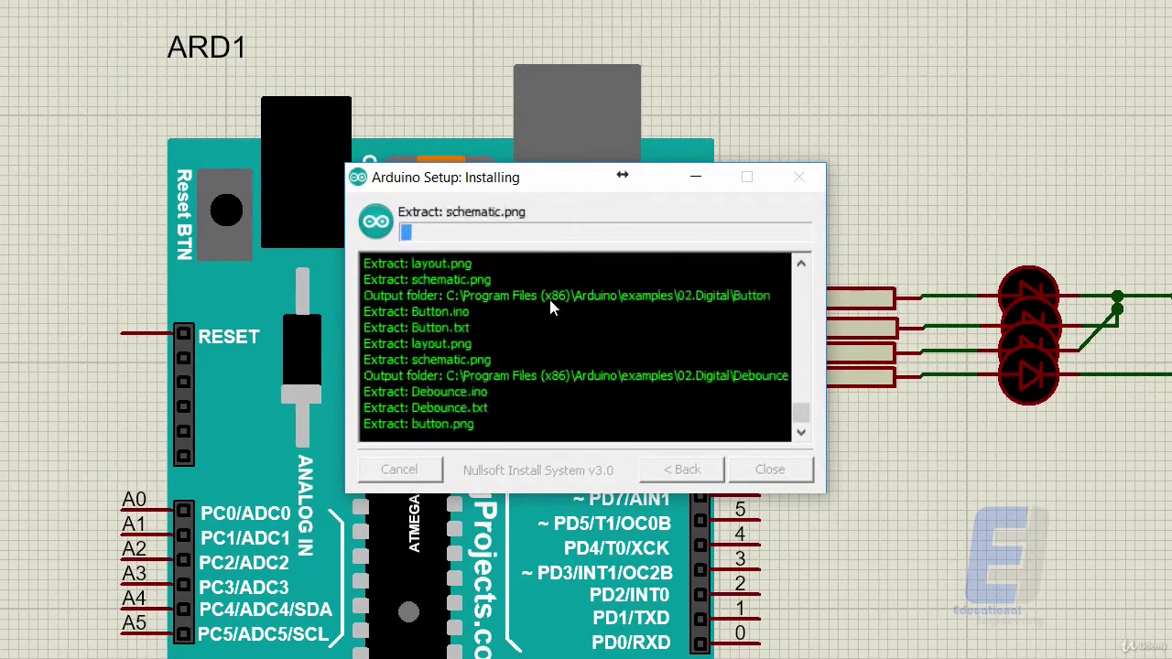
pyautogui.moveTo(510, 183); pyautogui.dragTo(982, 431)
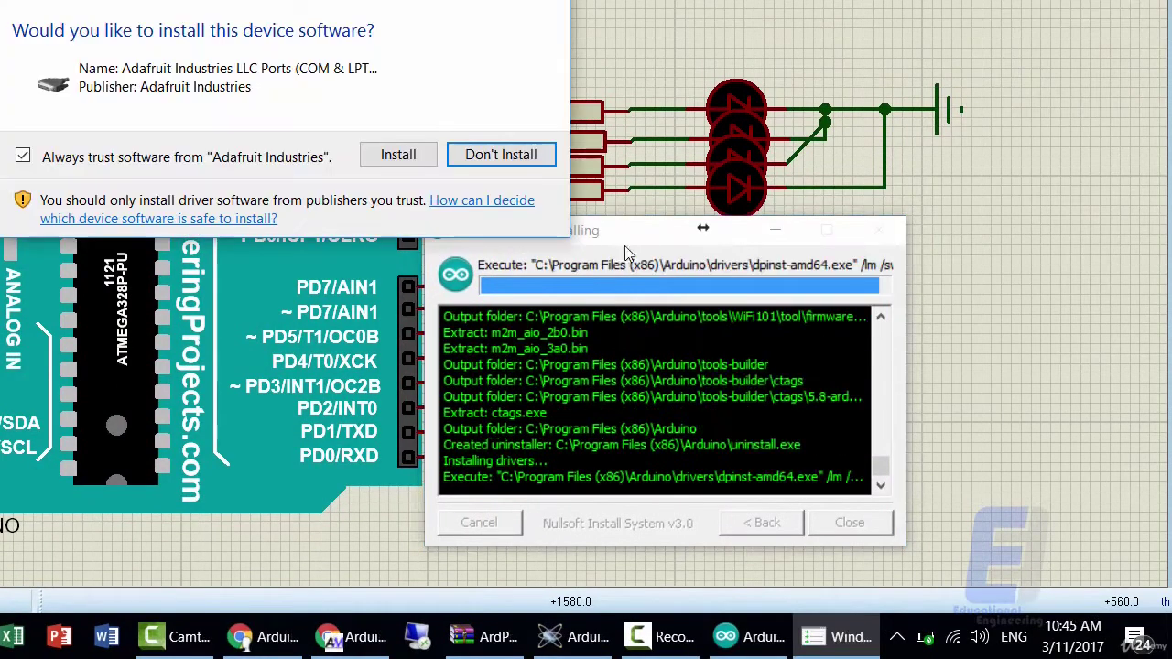
# Install the Adafruit Industries ports driver and the other device software offered, and close the completed Arduino setup.
pyautogui.click(399, 156)
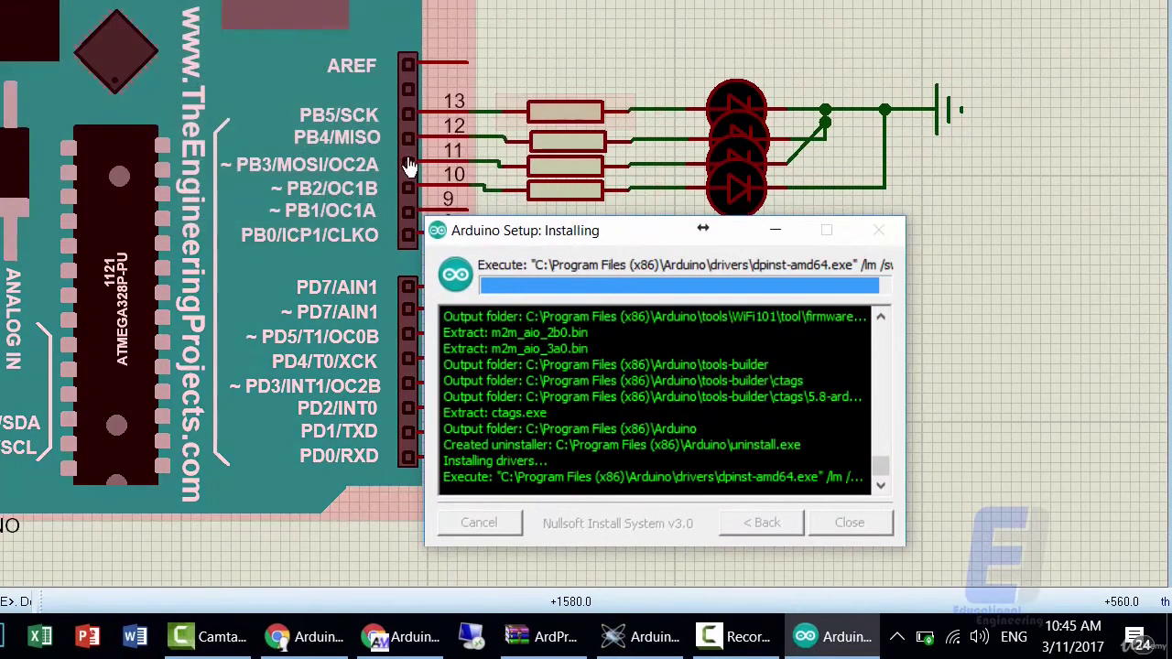
pyautogui.click(389, 161)
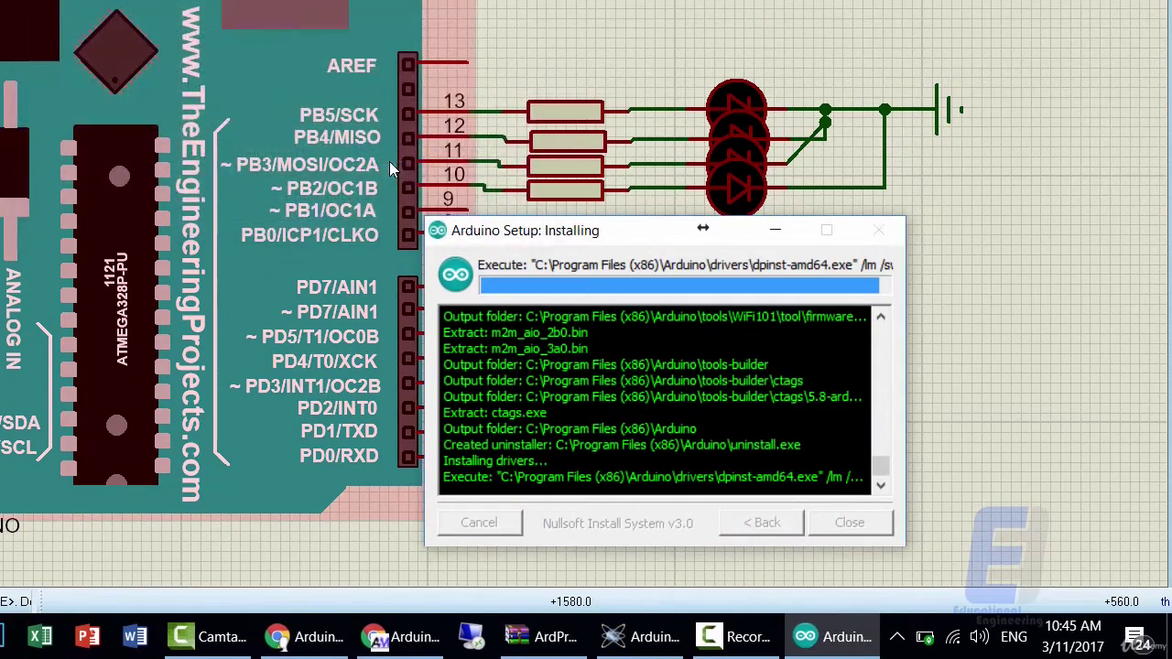
pyautogui.click(379, 157)
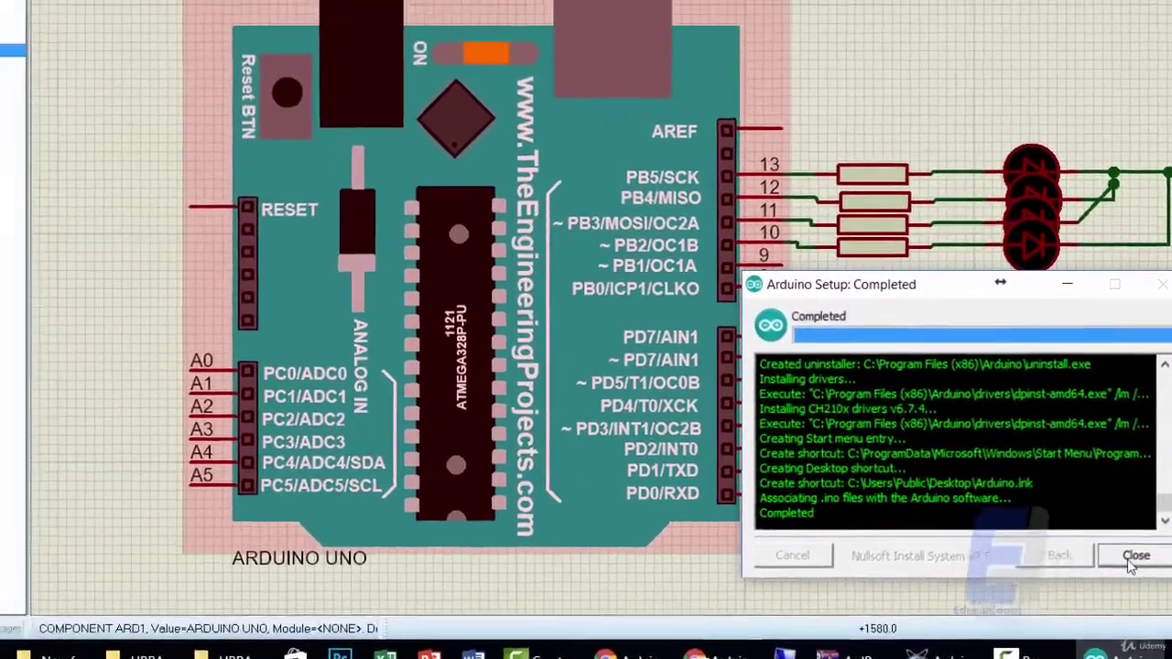
pyautogui.click(1134, 557)
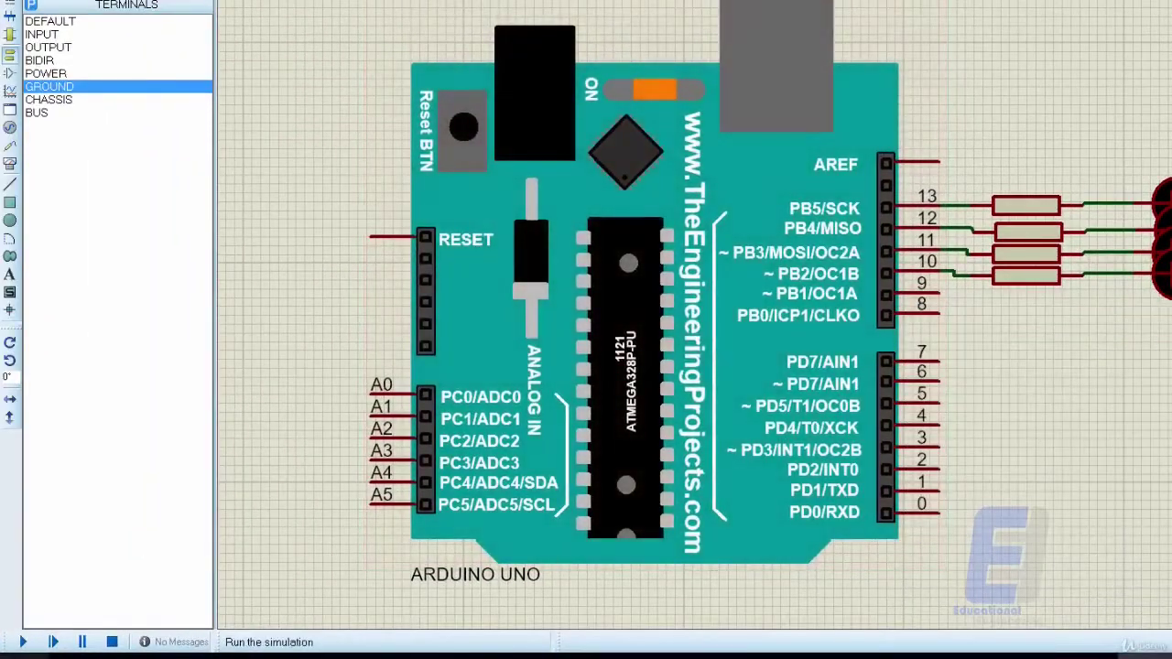
# Launch Arduino from a tile pinned to Start and allow Java(TM) Platform SE binary through the firewall on public networks.
pyautogui.press('super')
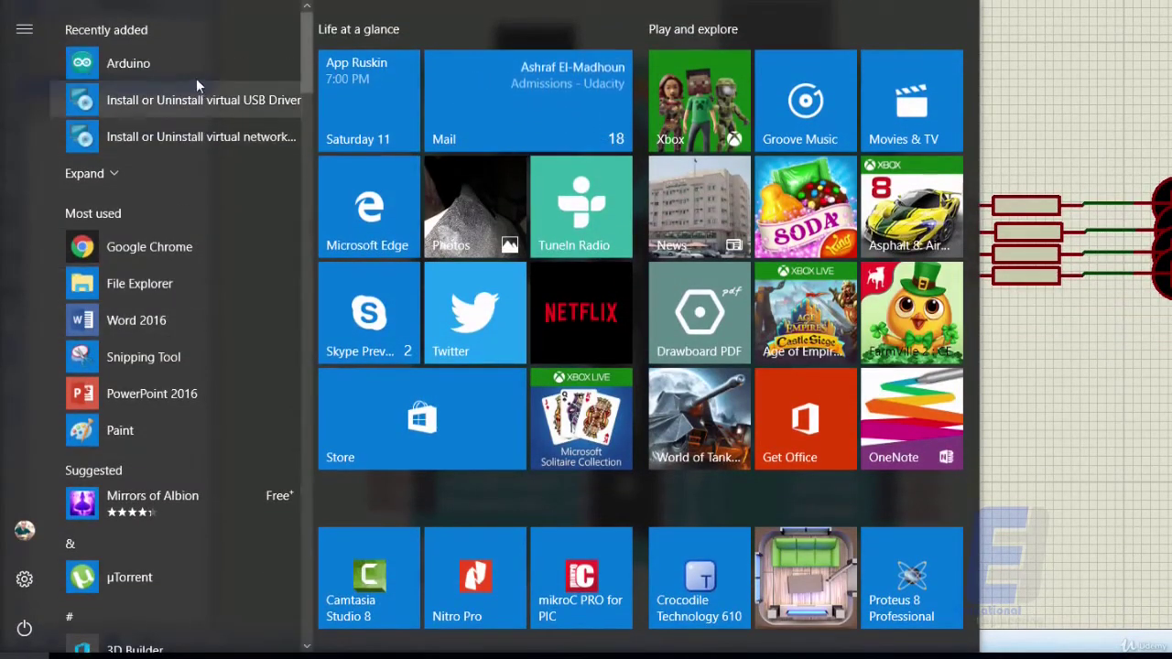
pyautogui.moveTo(193, 67); pyautogui.dragTo(483, 583)
pyautogui.click(481, 582)
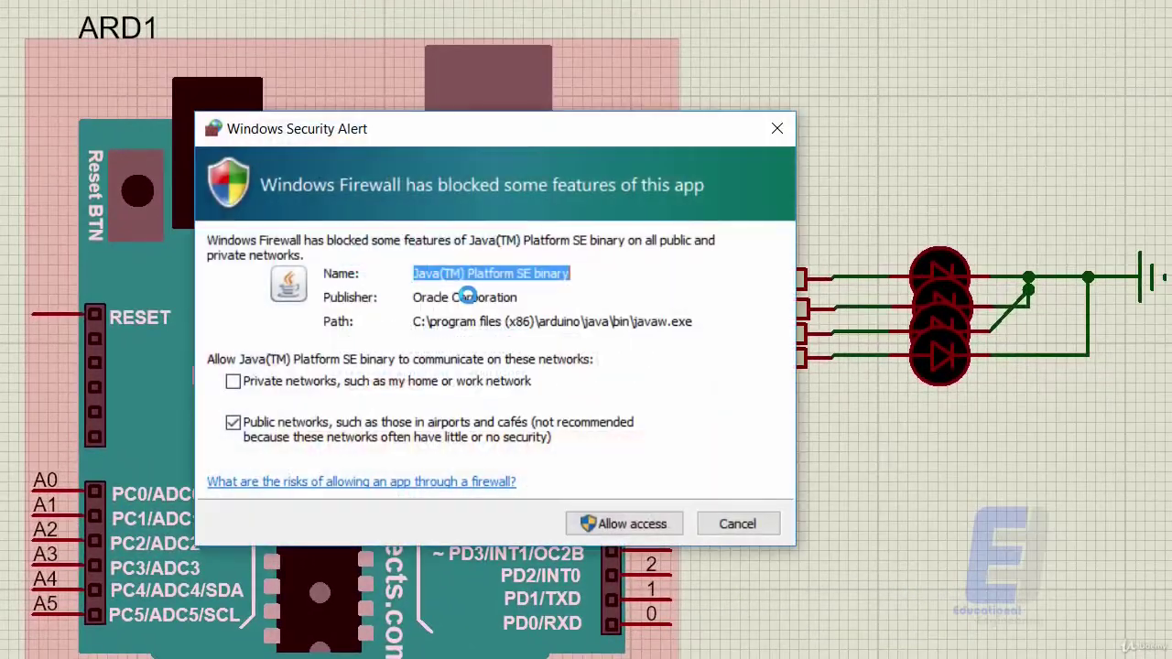
pyautogui.click(618, 520)
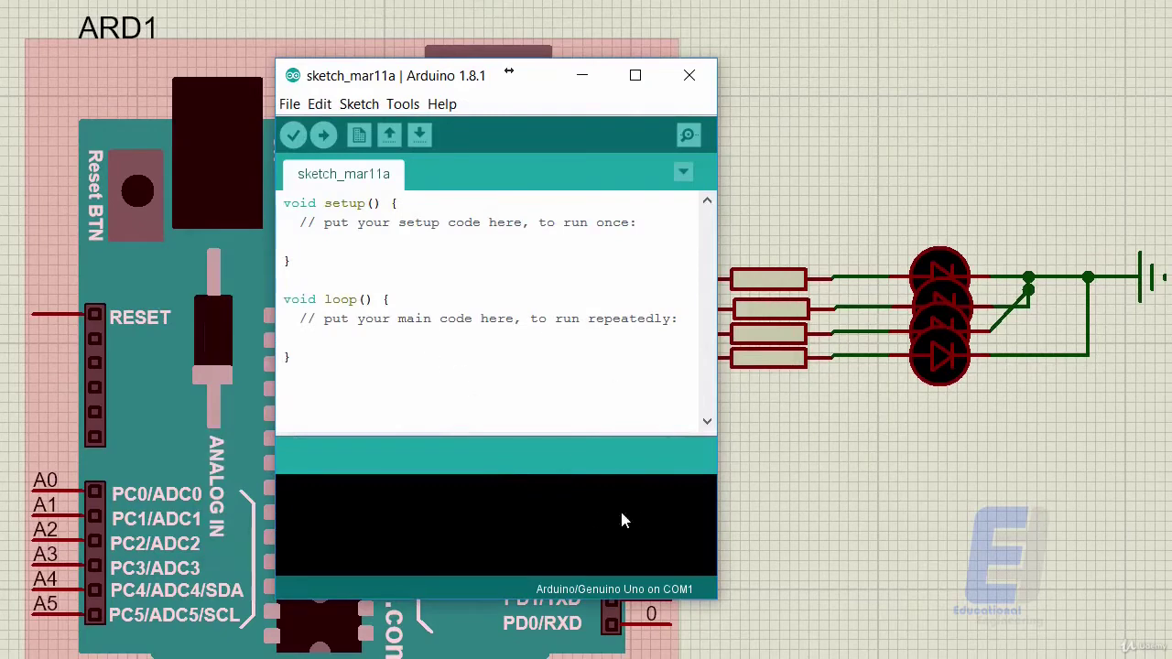
# Enlarge the Arduino sketch window and reposition it so that the whole editor and message area fit in view.
pyautogui.moveTo(719, 597); pyautogui.dragTo(928, 658)
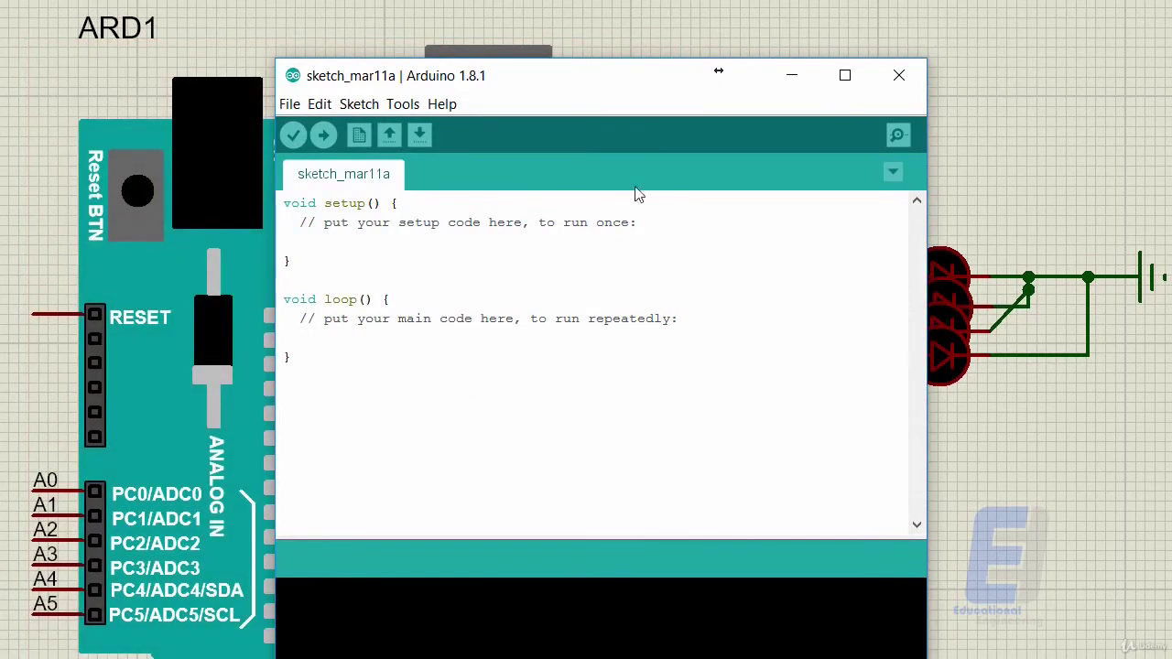
pyautogui.moveTo(604, 75); pyautogui.dragTo(625, 26)
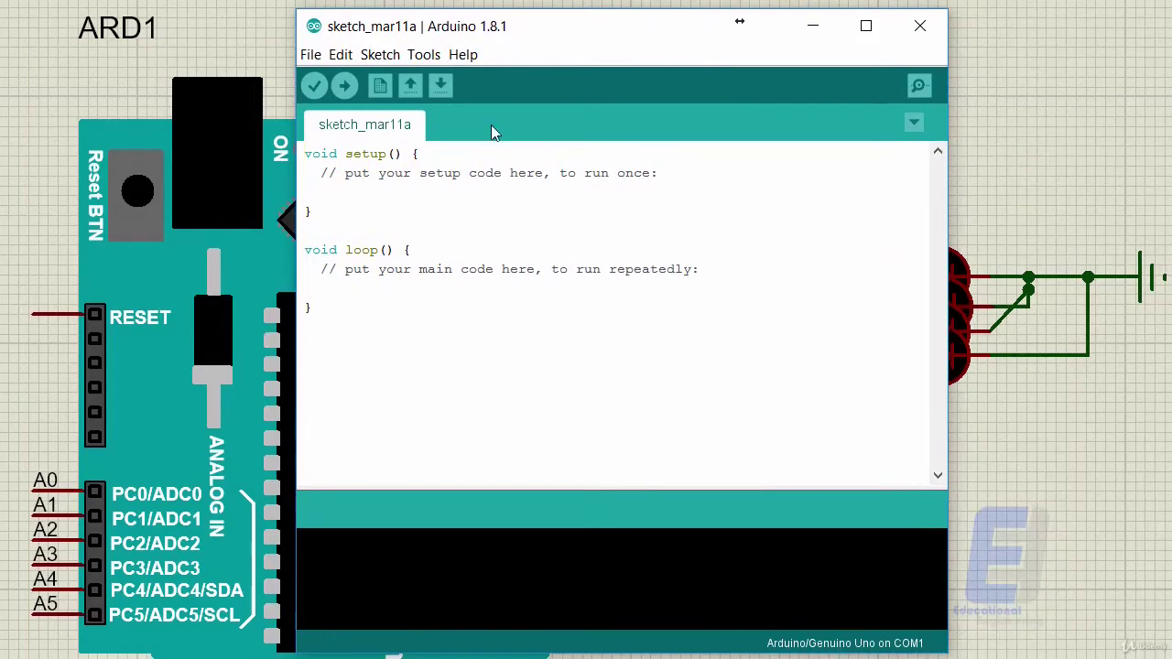
pyautogui.moveTo(509, 37); pyautogui.dragTo(461, 30)
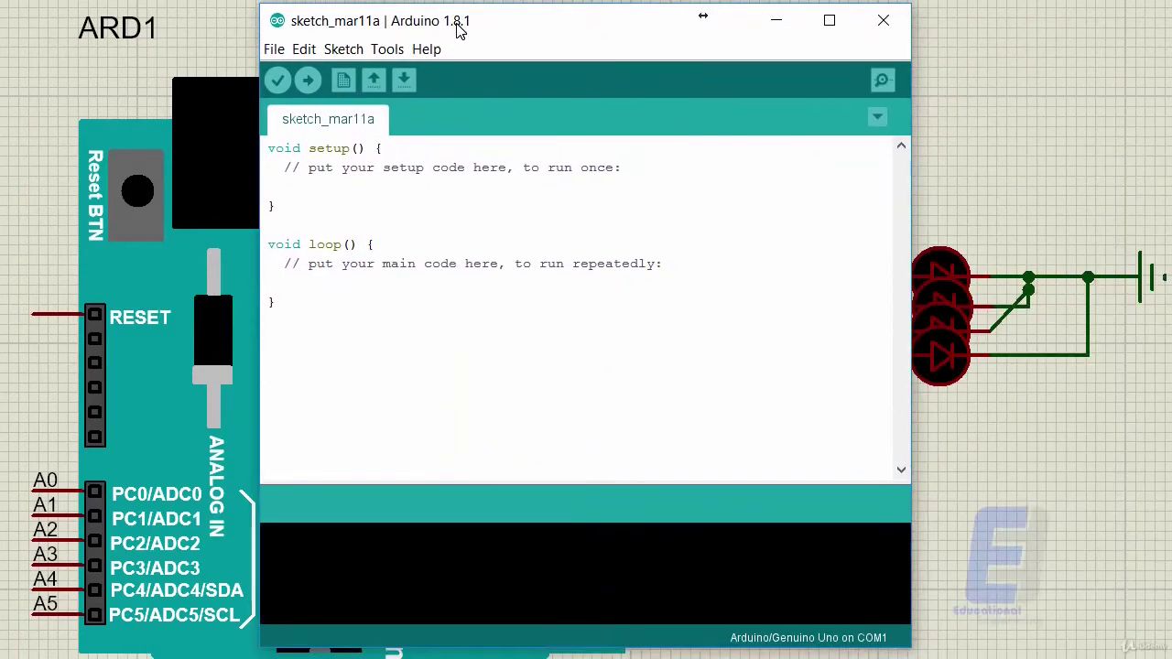